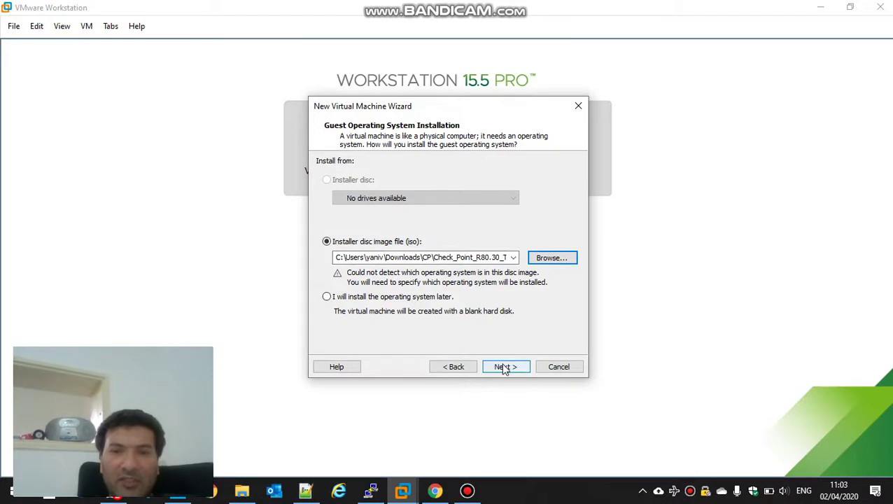
# Step: Accept the installer image and the Red Hat Enterprise Linux 7 64-bit guest system, and name the virtual machine gwm8030
pyautogui.click(504, 369)
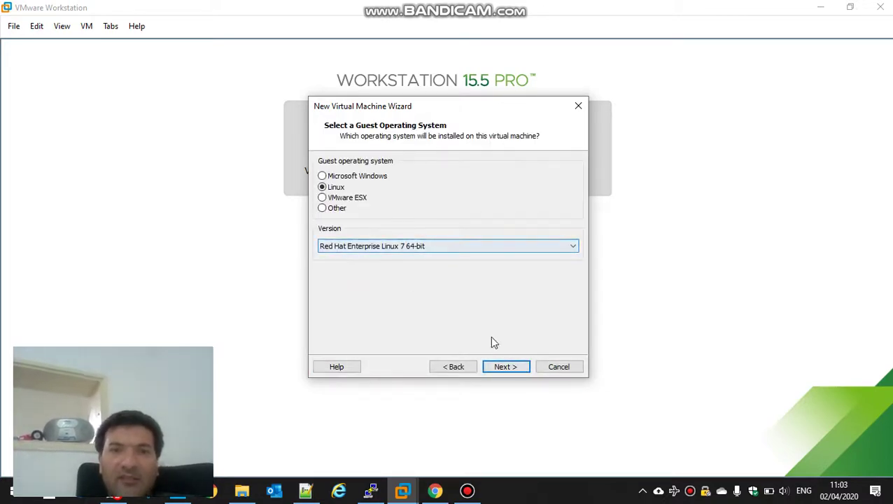
pyautogui.click(506, 369)
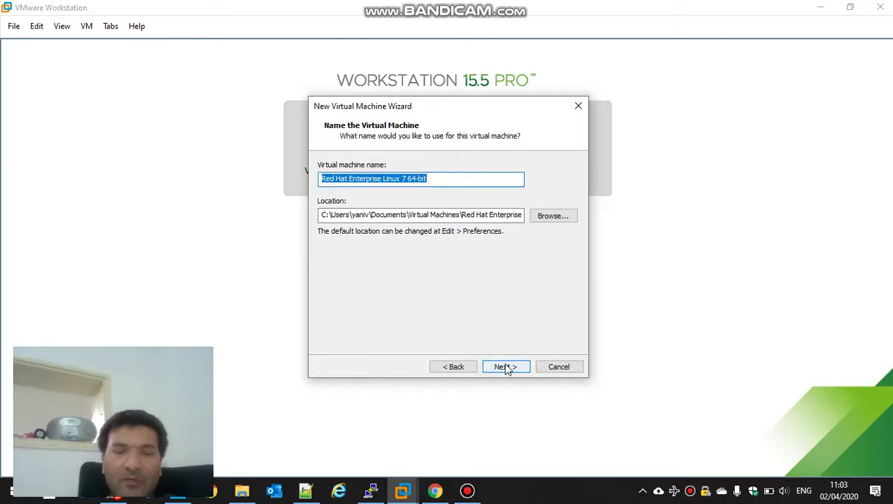
pyautogui.write('g')
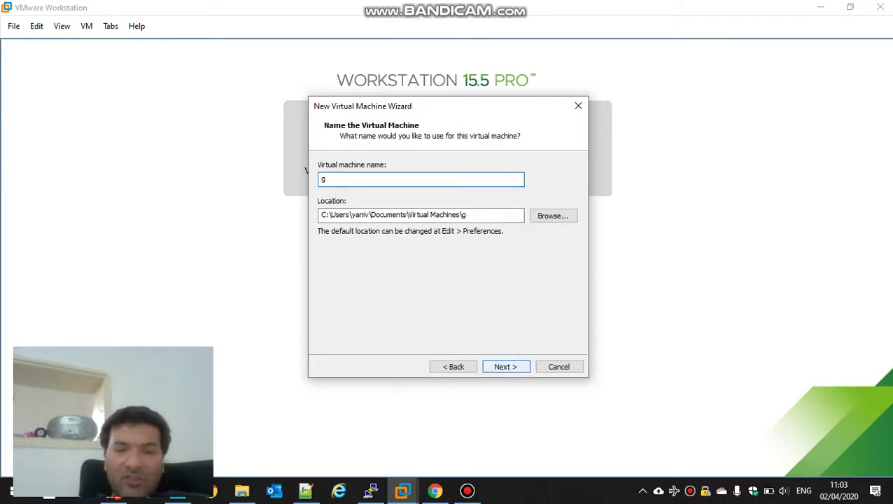
pyautogui.write('wm80')
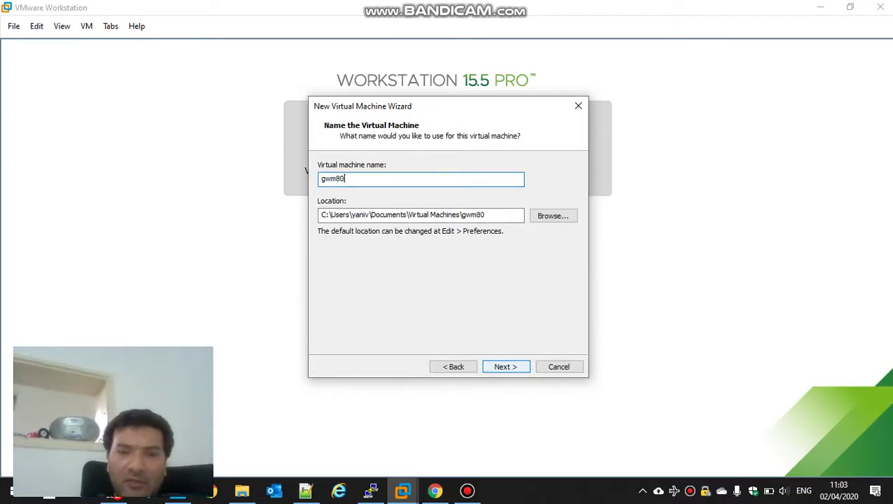
pyautogui.write('30')
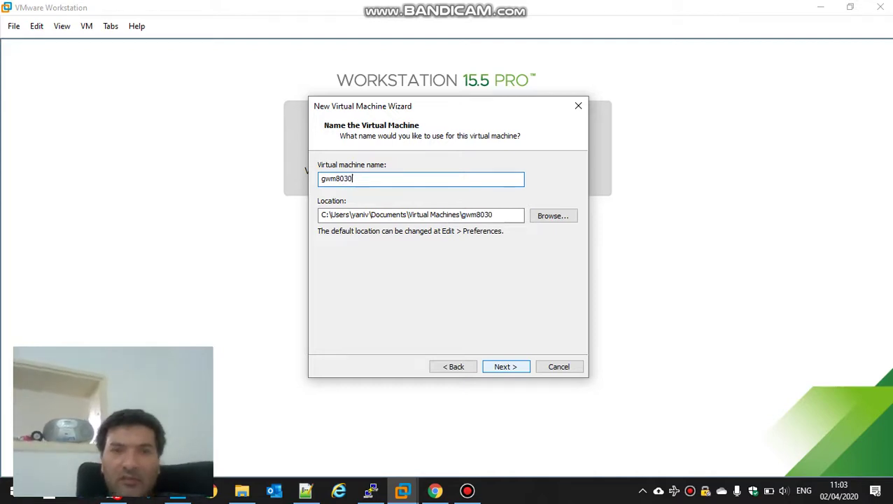
pyautogui.click(502, 367)
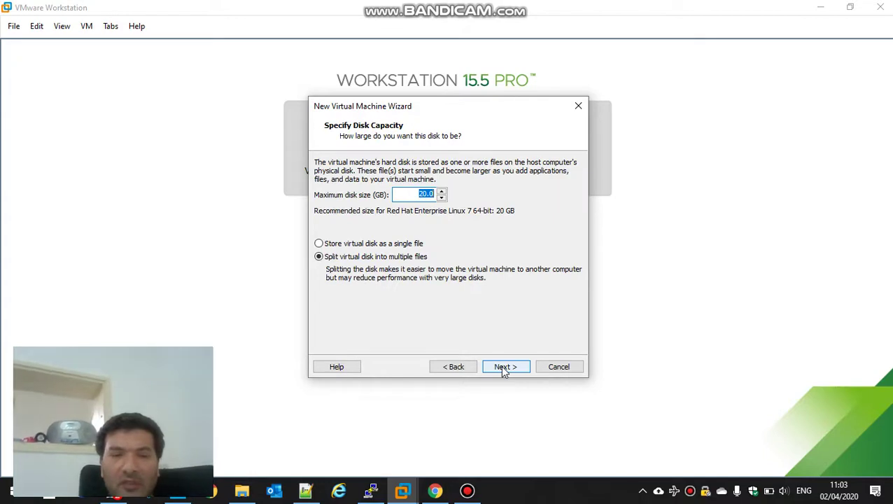
# Step: Set the maximum disk size to 333 GB, keeping the virtual disk split into multiple files
pyautogui.write('3333')
pyautogui.press('BackSpace')
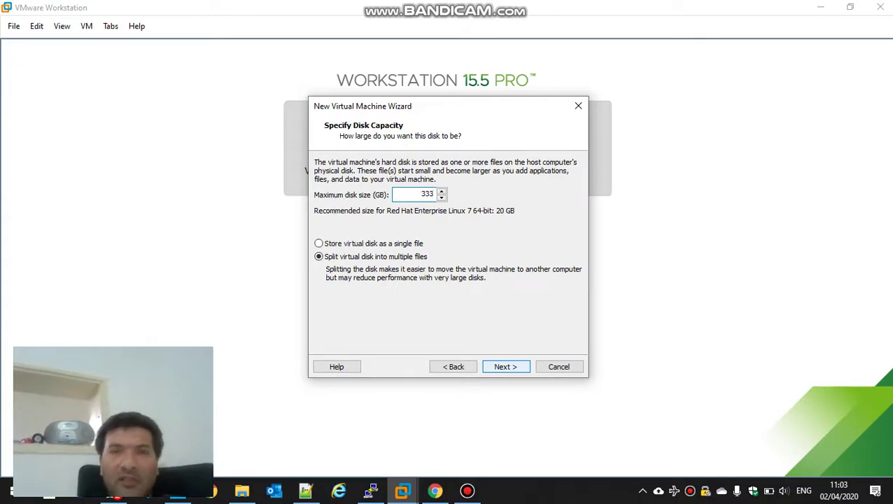
pyautogui.click(497, 367)
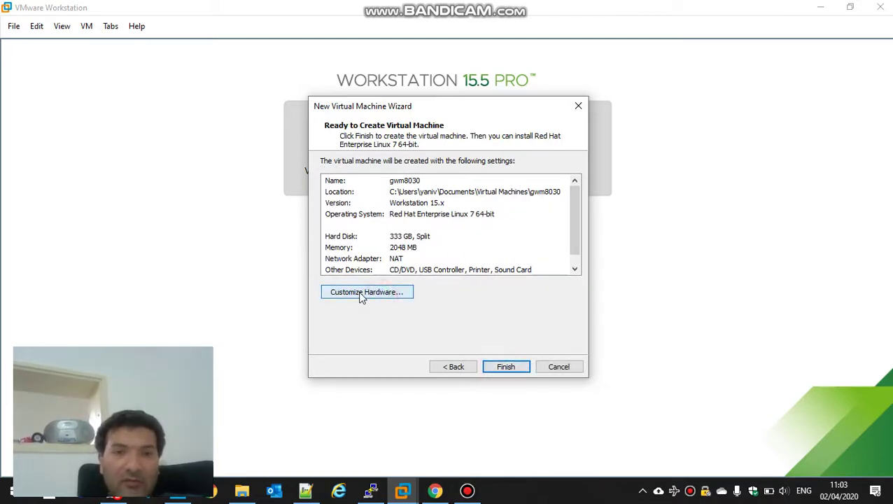
# Step: Customize the virtual machine's hardware with 8 GB of memory and 4 cores per processor
pyautogui.click(362, 294)
pyautogui.click(460, 157)
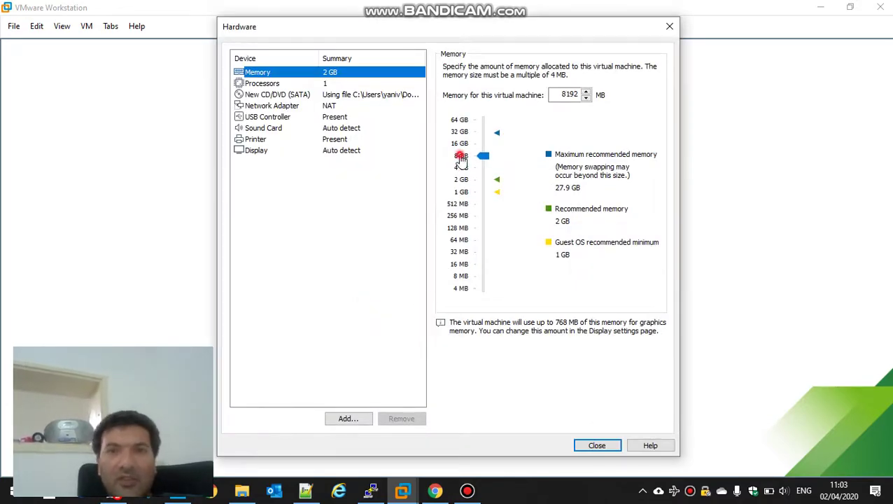
pyautogui.click(290, 83)
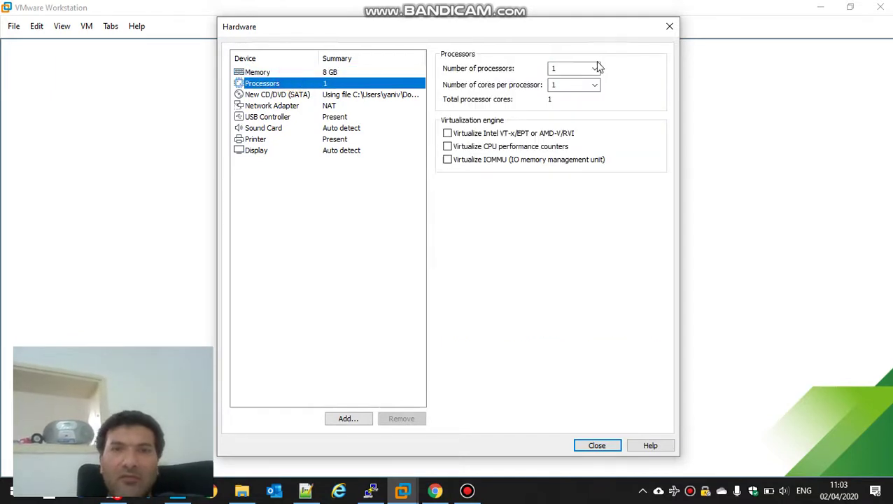
pyautogui.click(595, 85)
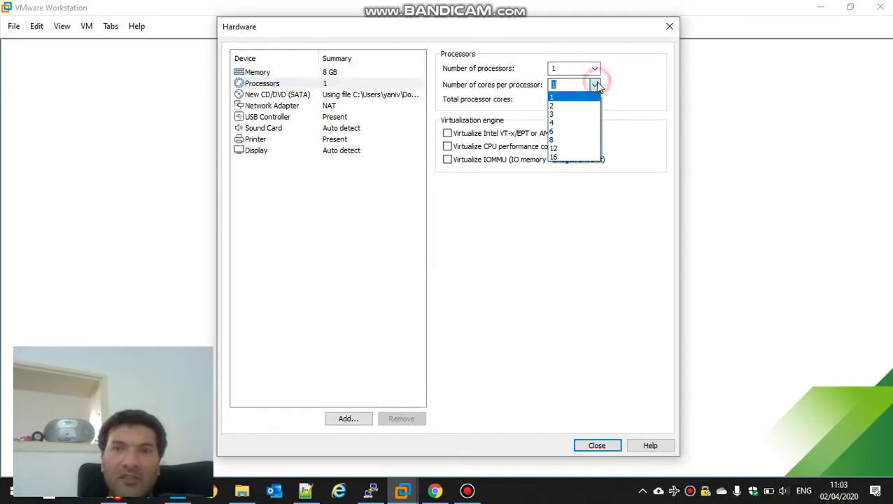
pyautogui.click(566, 107)
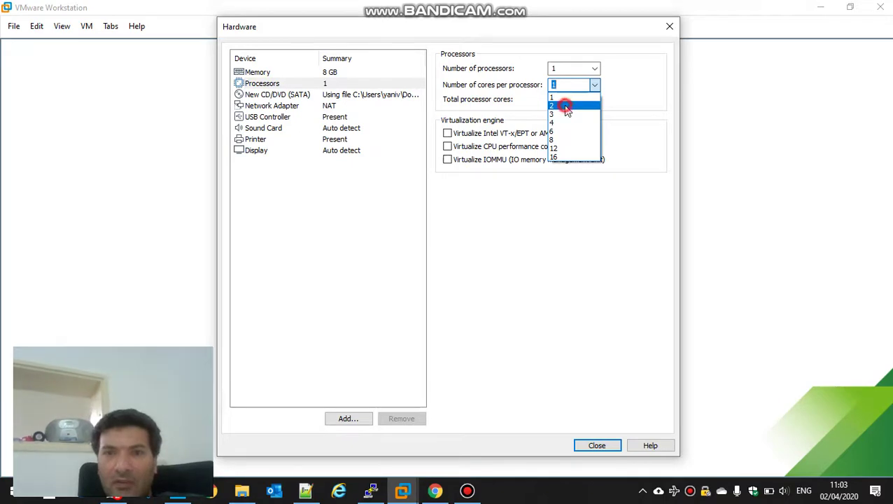
pyautogui.click(595, 84)
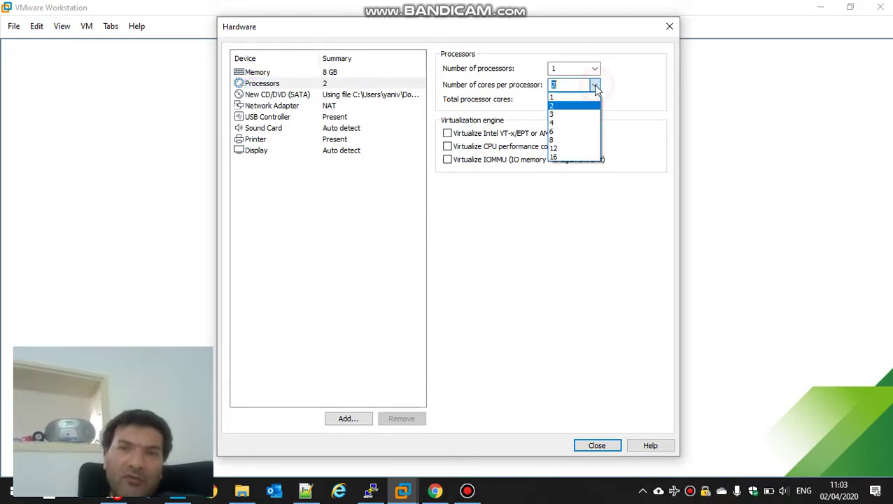
pyautogui.click(563, 122)
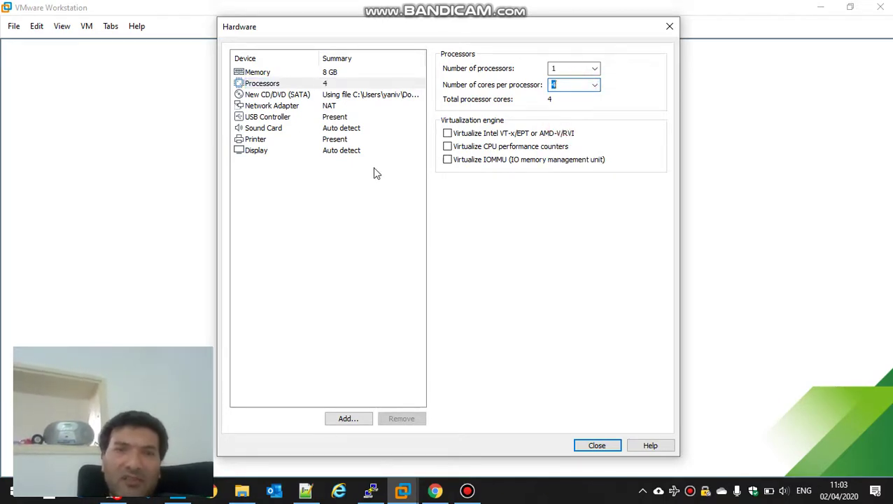
# Step: Connect the existing network adapter to the custom virtual network VMnet1 (Host-only)
pyautogui.click(276, 106)
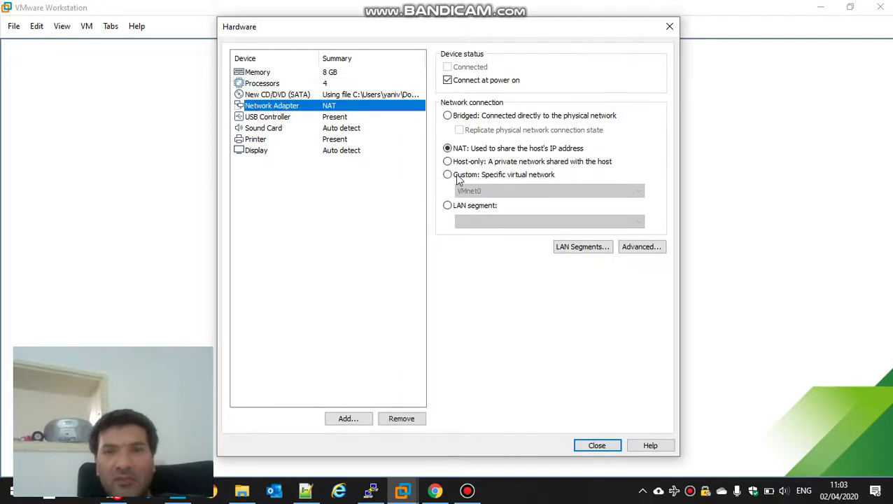
pyautogui.click(448, 175)
pyautogui.click(480, 191)
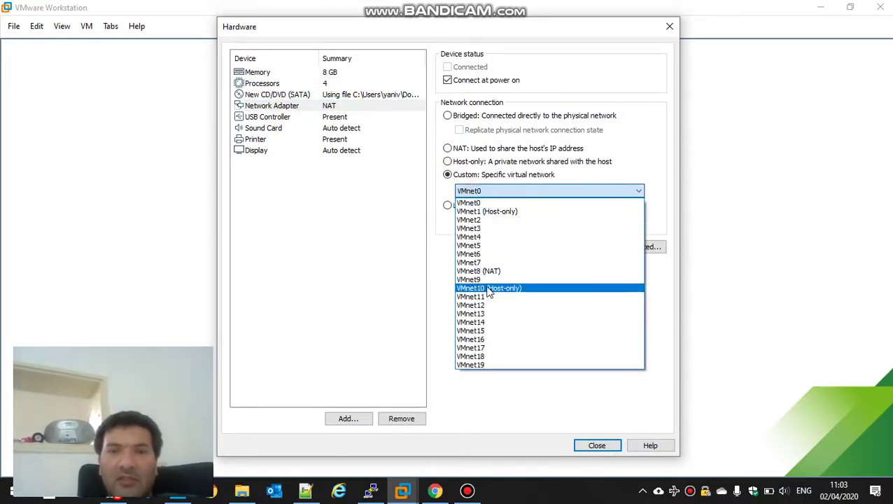
pyautogui.click(482, 212)
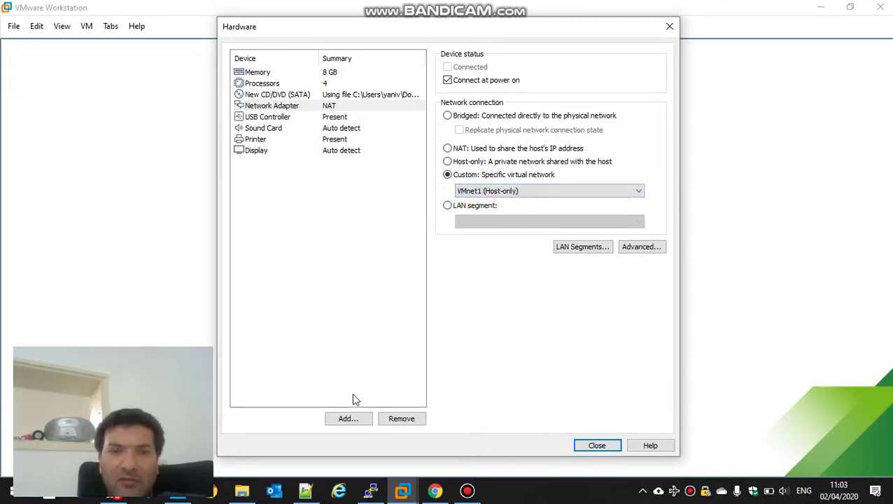
# Step: Add a second network adapter and connect it to the custom virtual network VMnet10 (Host-only)
pyautogui.click(349, 418)
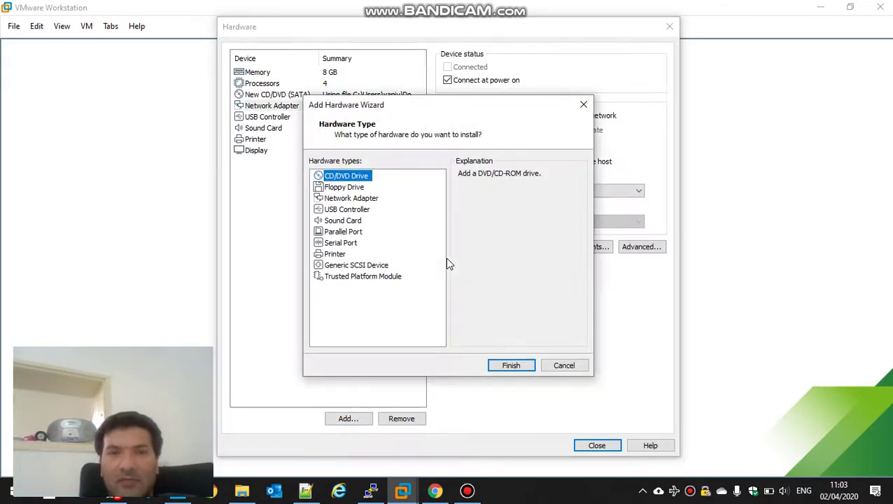
pyautogui.click(335, 199)
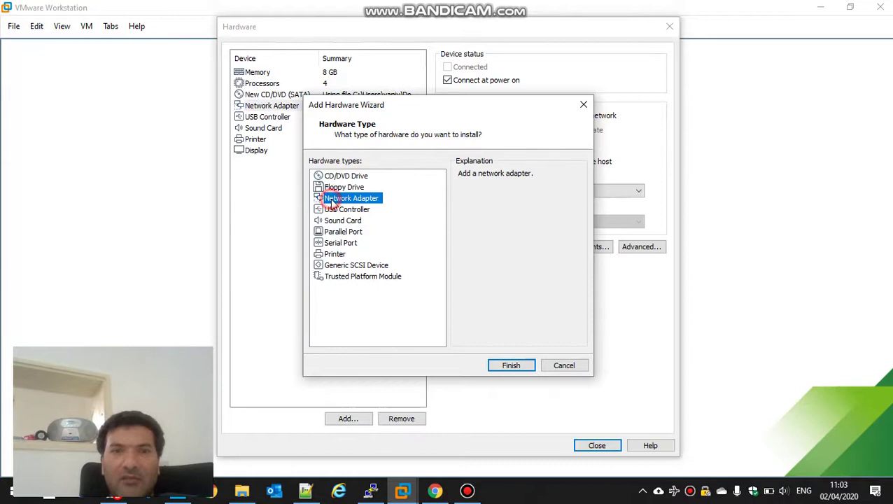
pyautogui.click(512, 365)
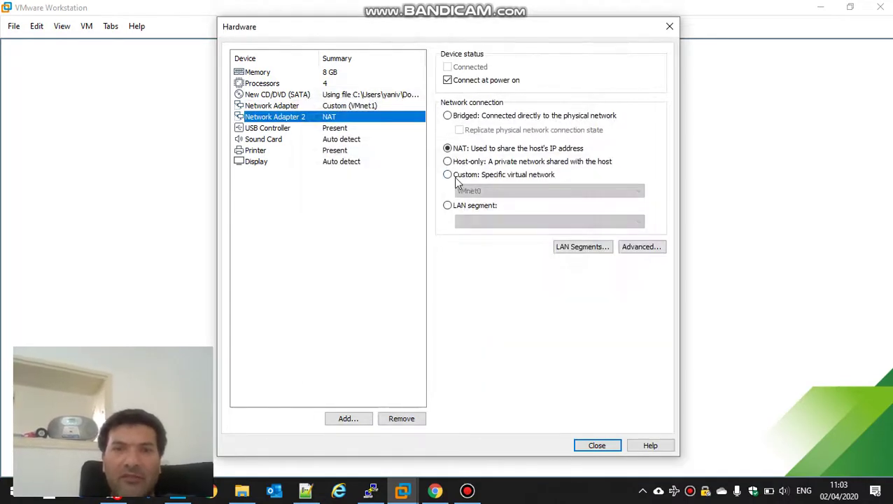
pyautogui.click(454, 176)
pyautogui.click(468, 191)
pyautogui.click(468, 193)
pyautogui.click(468, 193)
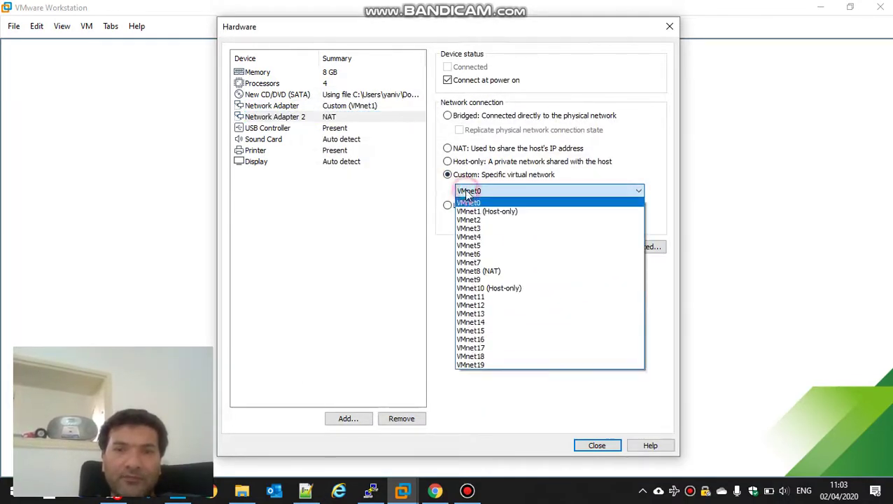
pyautogui.click(479, 288)
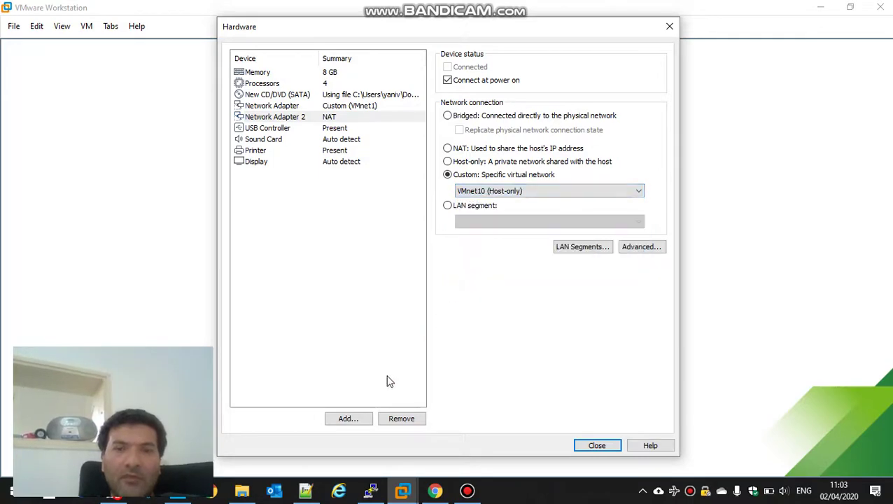
# Step: Add a third network adapter with the NAT connection and finish creating the virtual machine
pyautogui.click(354, 419)
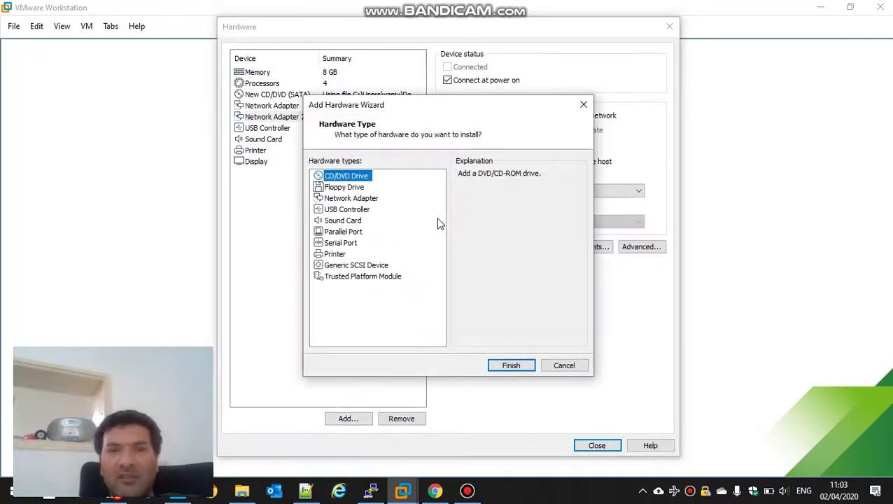
pyautogui.click(329, 198)
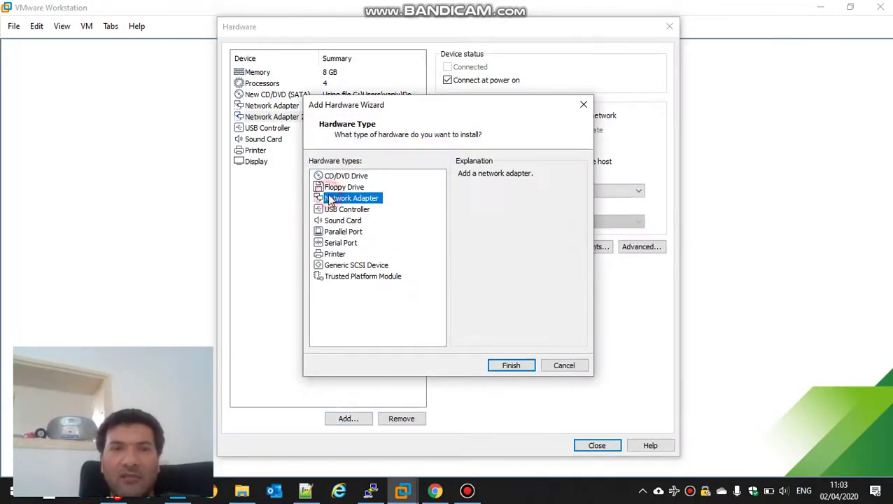
pyautogui.click(509, 364)
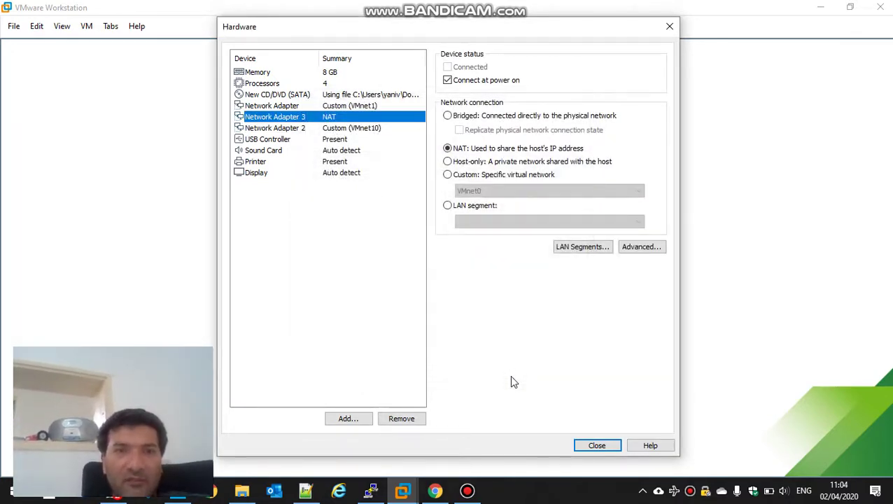
pyautogui.click(587, 450)
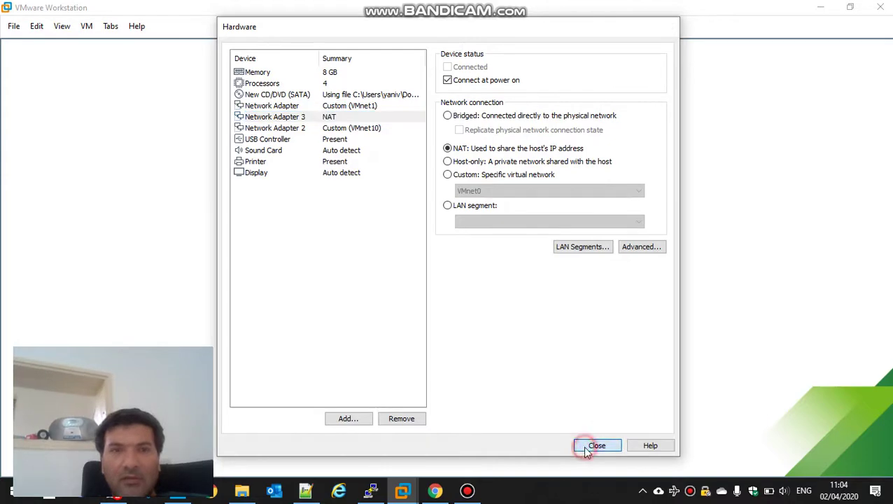
pyautogui.click(507, 366)
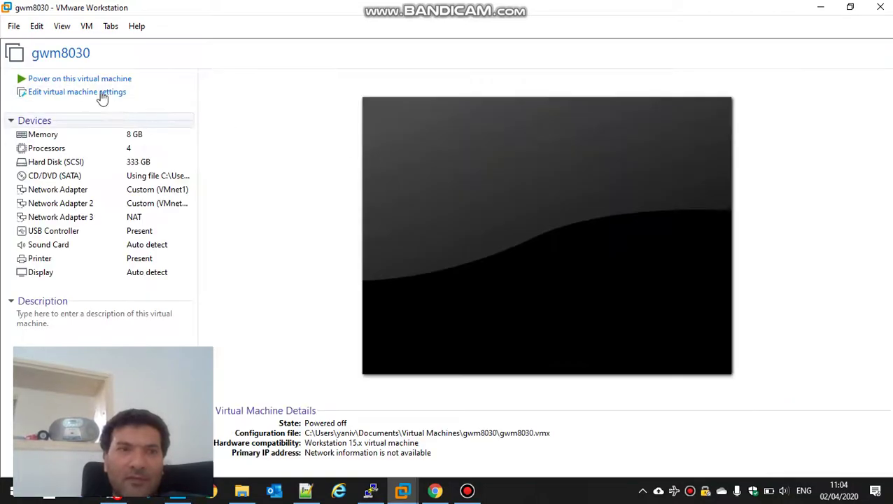
# Step: Power on the gwm8030 virtual machine and choose to install Gaia on this system from the boot menu
pyautogui.click(84, 84)
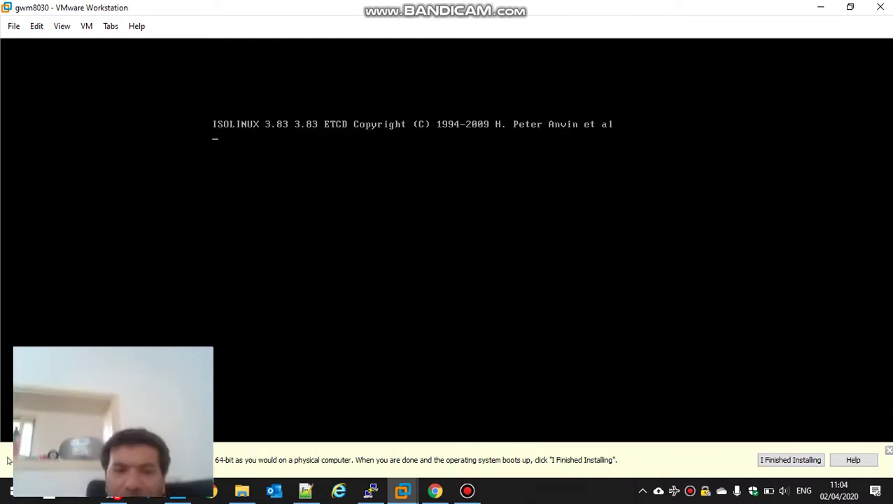
pyautogui.press('Up')
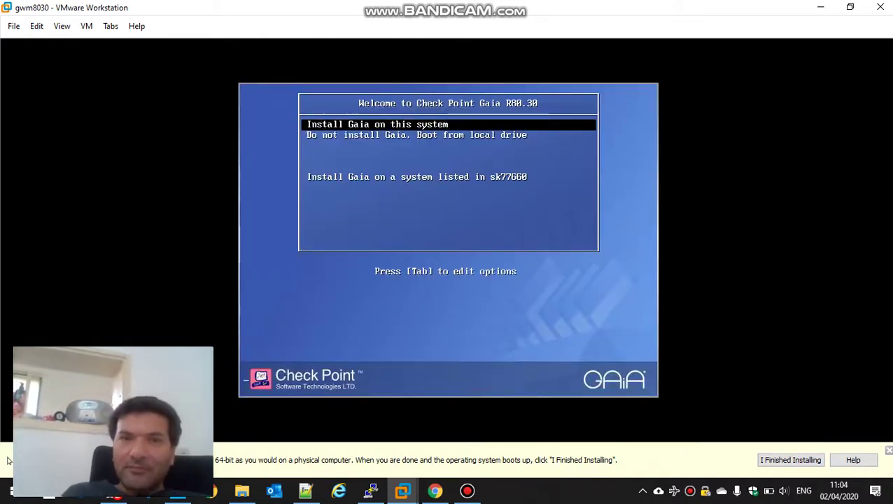
pyautogui.press('Return')
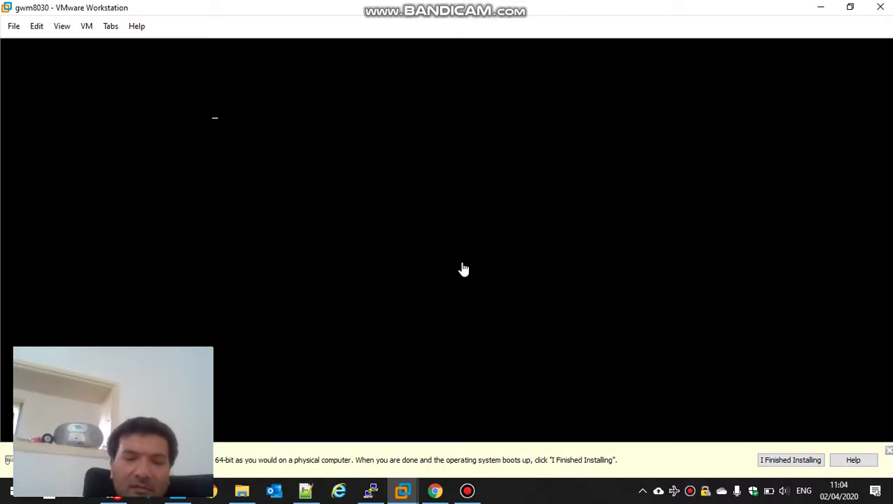
# Step: Examine the network diagram and rule table on the desktop, then return to the gwm8030 virtual machine
pyautogui.press('super+d')
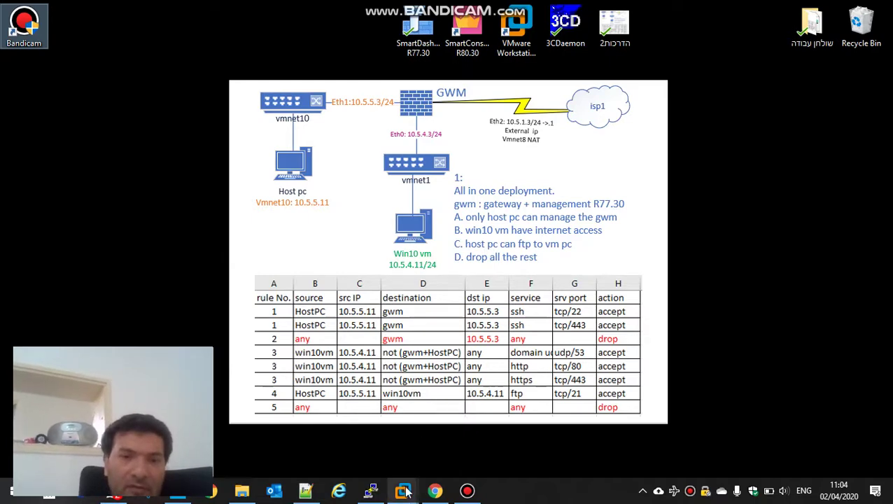
pyautogui.moveTo(406, 492)
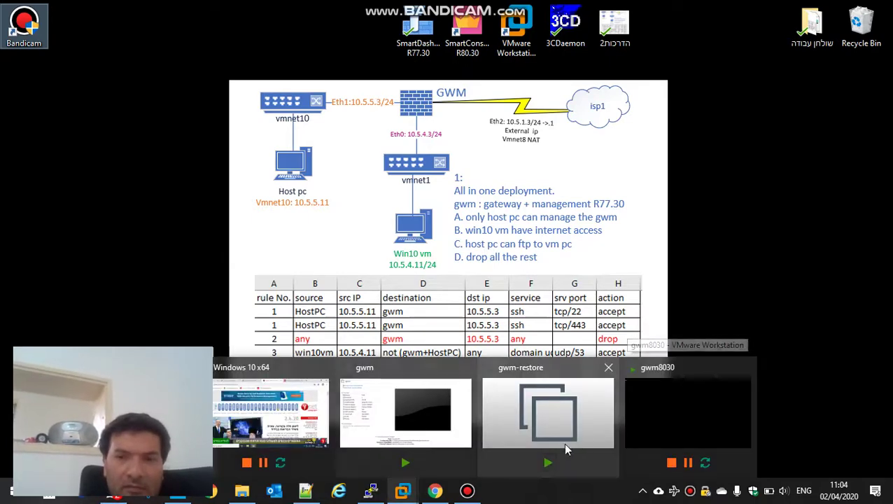
pyautogui.click(657, 412)
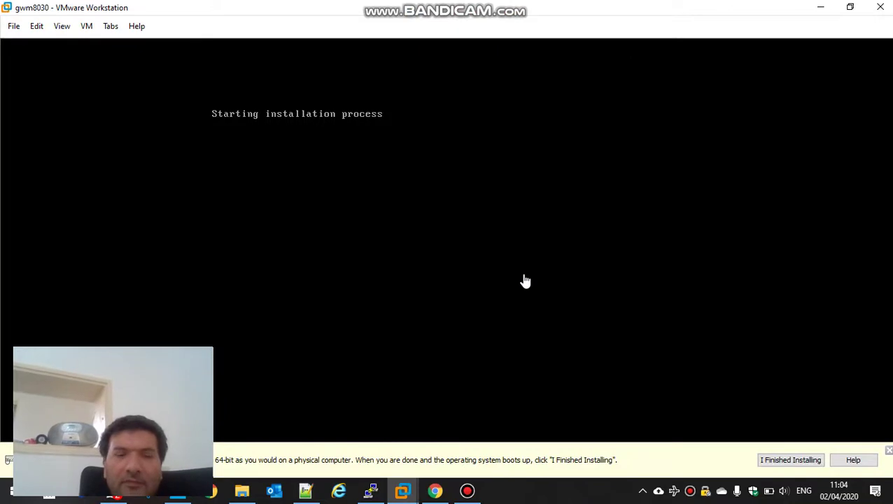
pyautogui.click(468, 492)
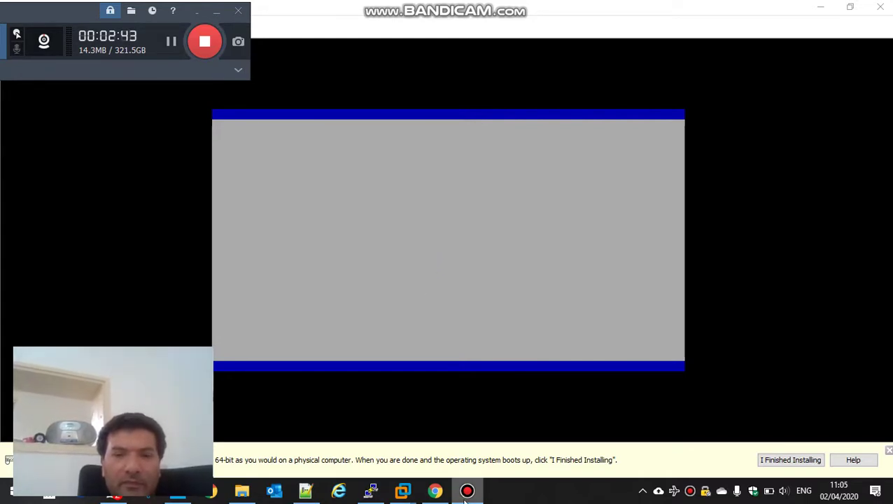
pyautogui.moveTo(466, 499)
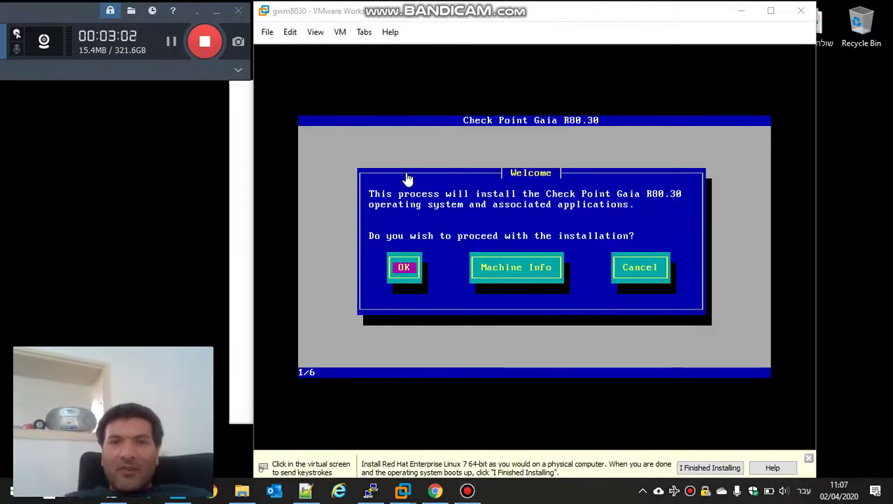
# Step: Proceed with the Gaia R80.30 installation and set the partition sizes to 77 GB for System-root and 122 GB for Logs
pyautogui.click(407, 178)
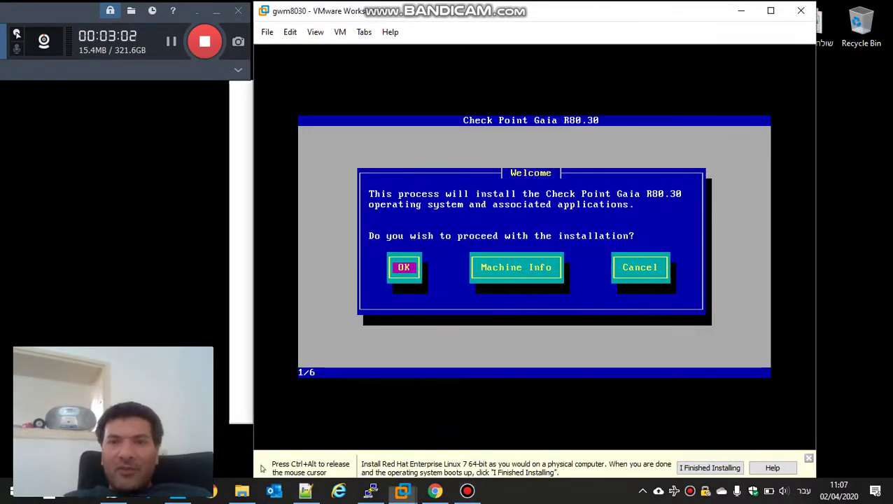
pyautogui.press('Return')
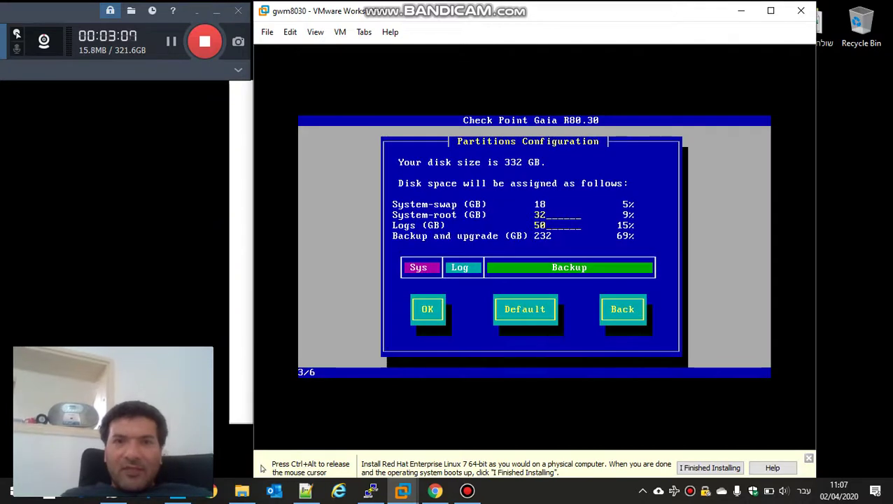
pyautogui.press('BackSpace')
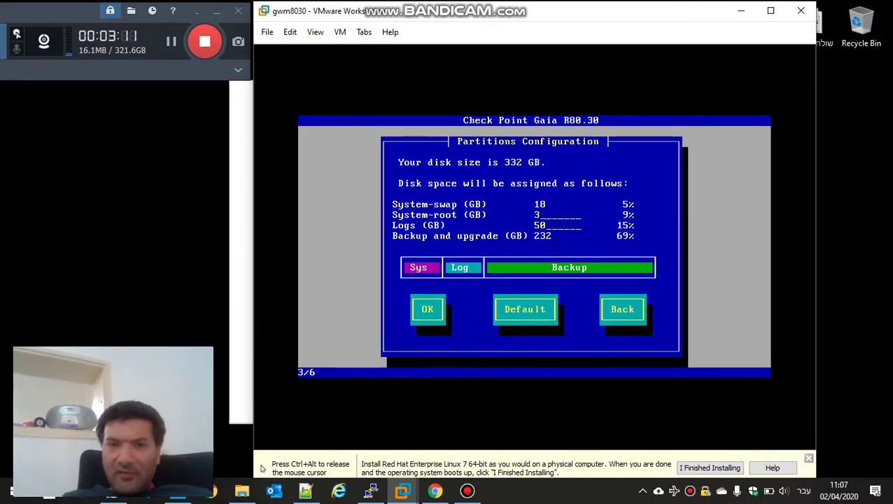
pyautogui.press('BackSpace')
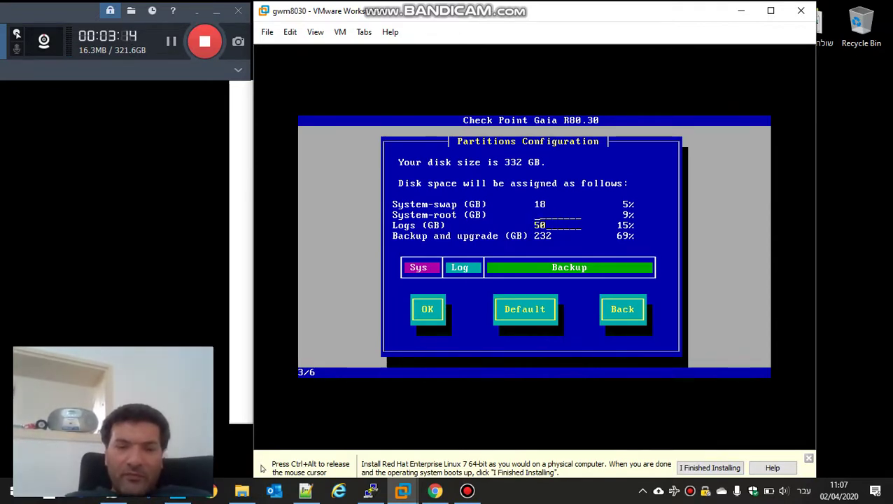
pyautogui.press('Tab')
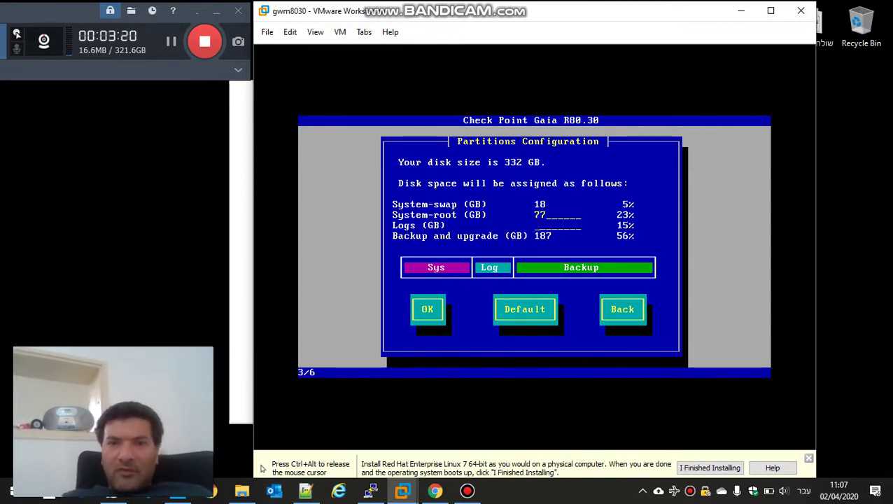
pyautogui.write('122')
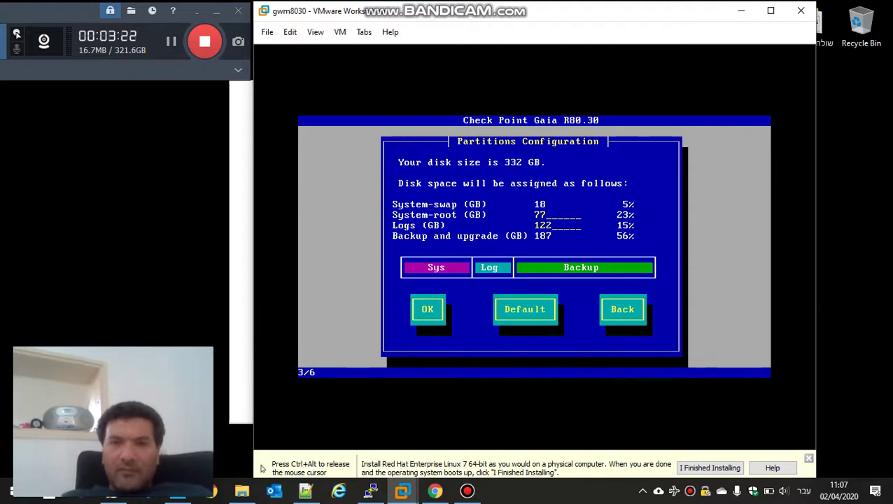
pyautogui.press('Tab')
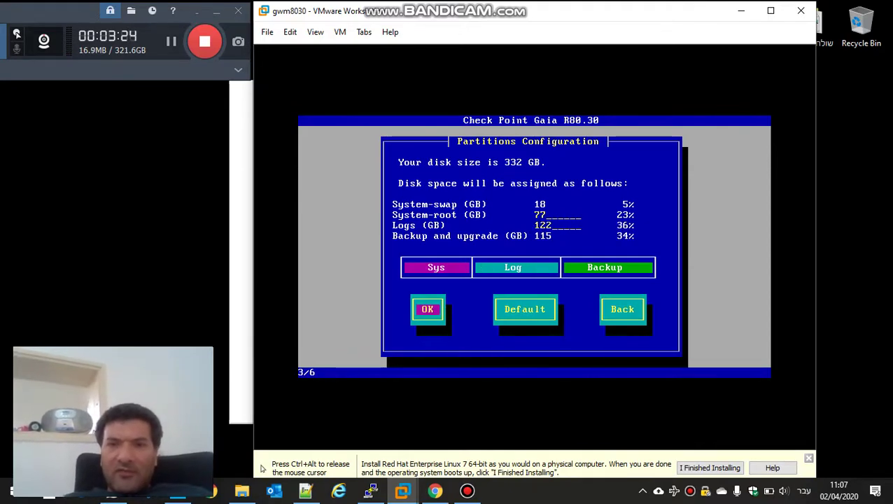
# Step: Change the partition sizes to 155 GB for Logs and 68 GB for System-root, and accept the partition configuration
pyautogui.press('Return')
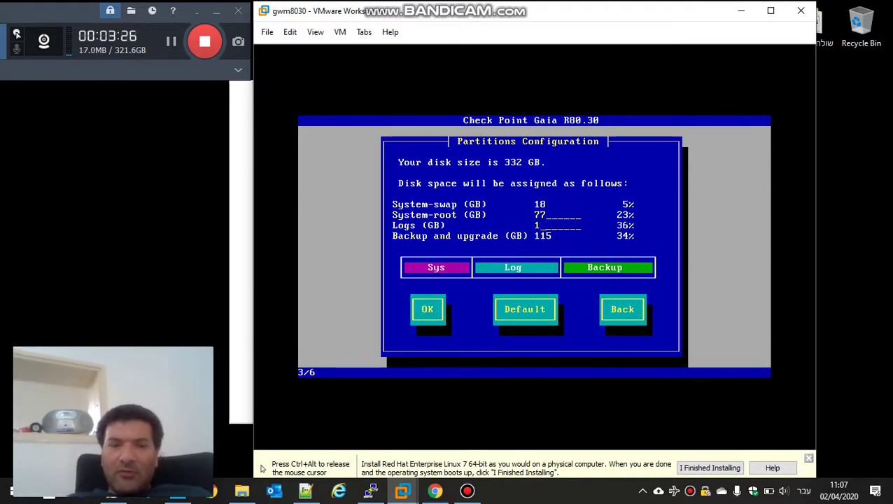
pyautogui.write('55')
pyautogui.press('Tab')
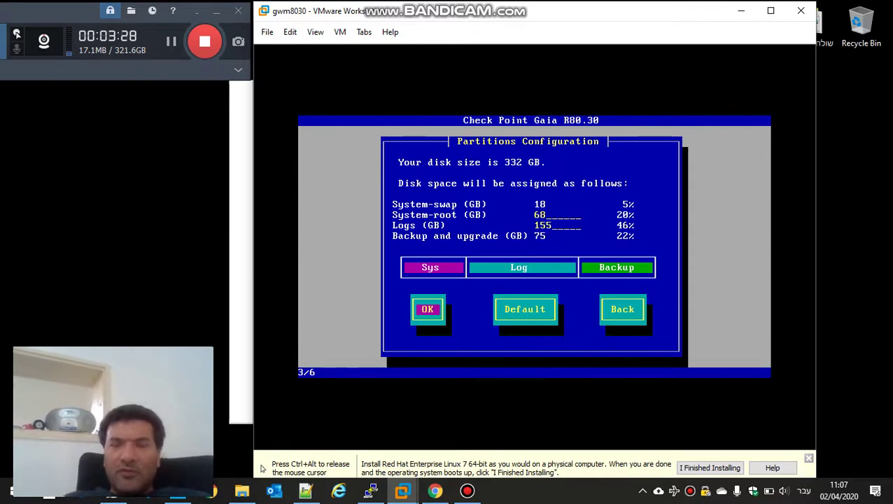
pyautogui.press('Return')
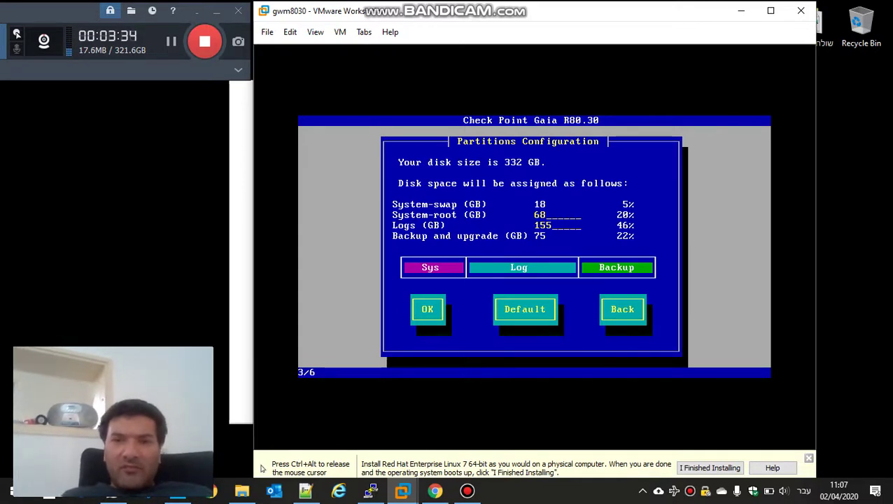
pyautogui.press('Tab')
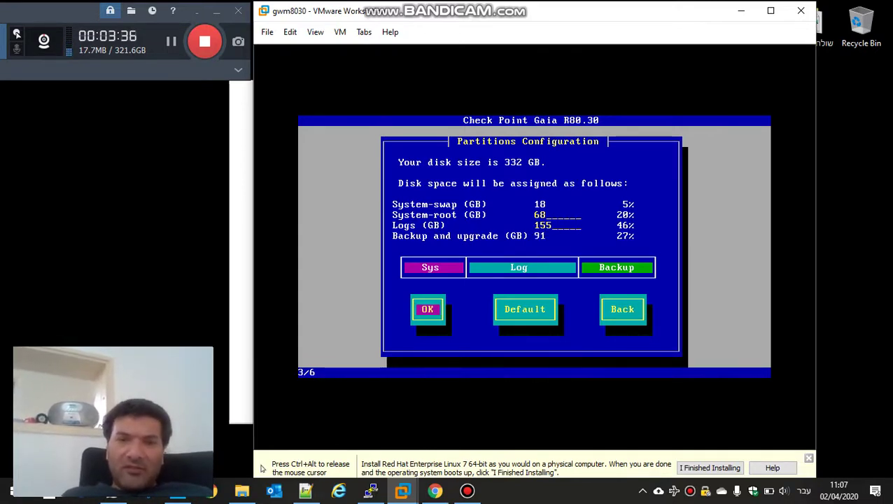
pyautogui.press('Return')
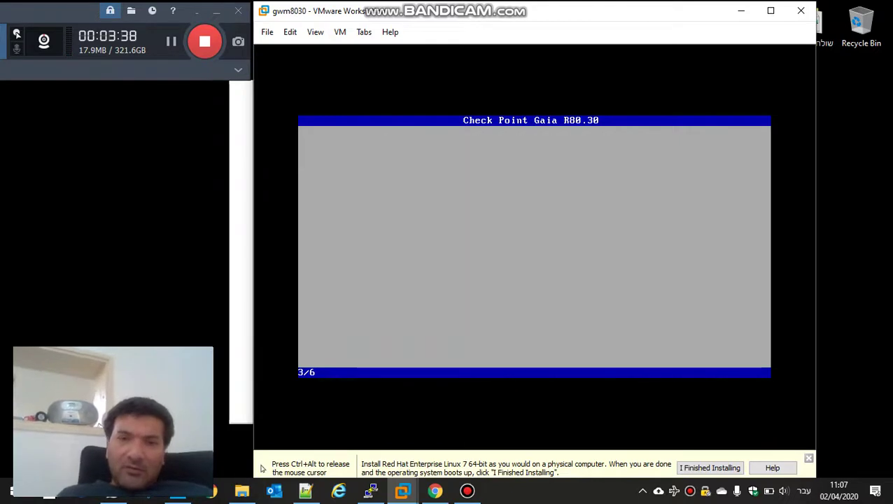
# Step: Enter and confirm the password for the admin account, and accept the account configuration
pyautogui.write('********')
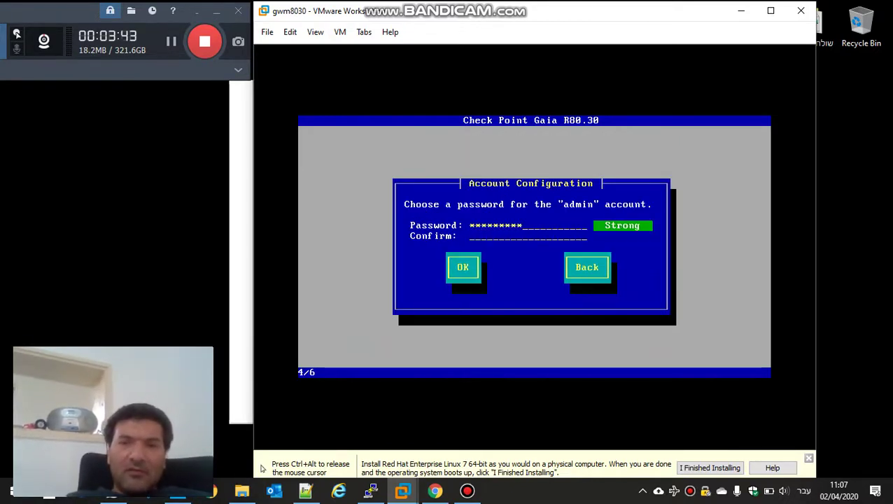
pyautogui.write('********')
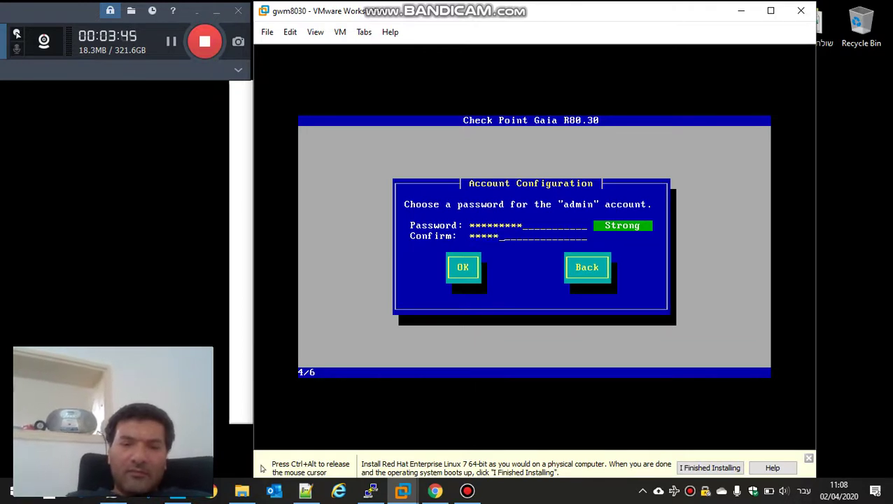
pyautogui.press('Tab')
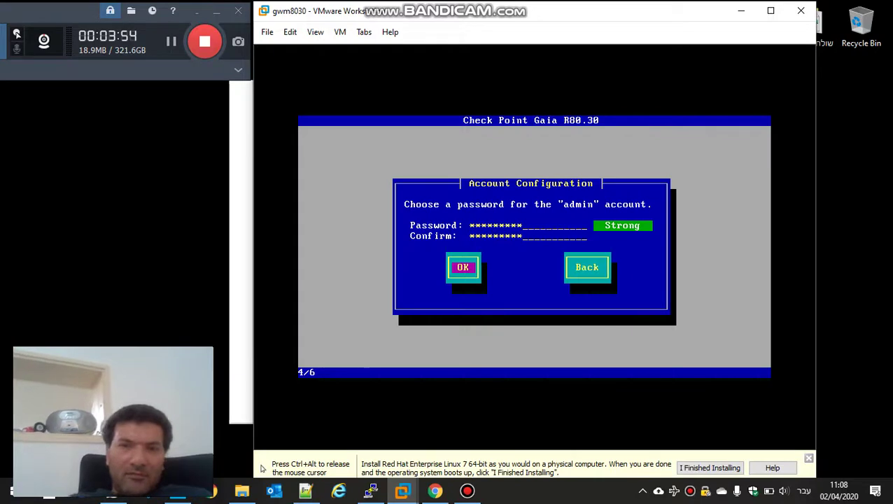
pyautogui.press('Return')
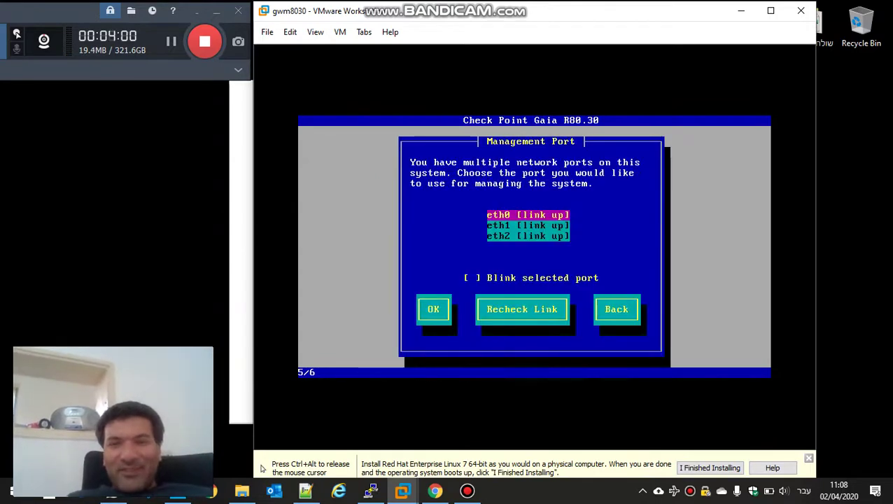
# Step: Choose eth1 as the management port and clear its preset IP address
pyautogui.press('Down')
pyautogui.press('Return')
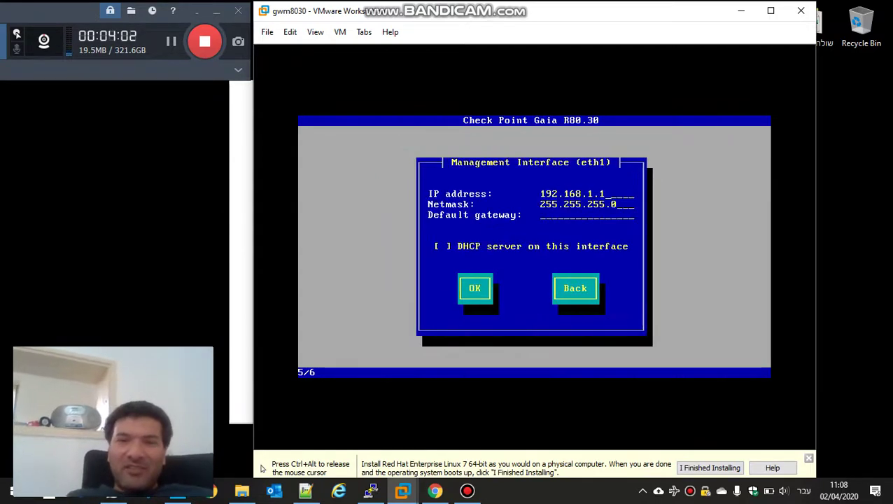
pyautogui.press('BackSpace')
pyautogui.press('BackSpace')
pyautogui.press('BackSpace')
pyautogui.press('BackSpace')
pyautogui.press('BackSpace')
pyautogui.press('BackSpace')
pyautogui.press('BackSpace')
pyautogui.press('BackSpace')
pyautogui.press('BackSpace')
pyautogui.press('BackSpace')
pyautogui.press('BackSpace')
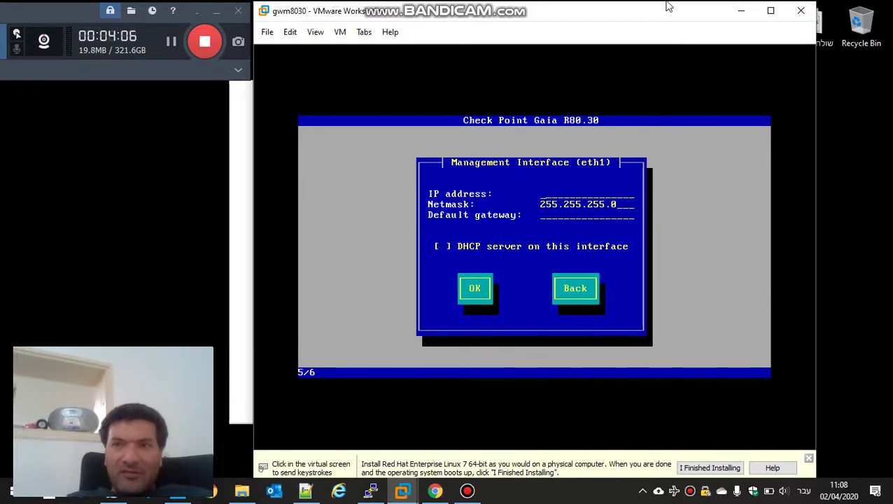
# Step: Check the network diagram on the desktop for the gateway's Eth1 address, and return to the gwm8030 virtual machine
pyautogui.click(742, 10)
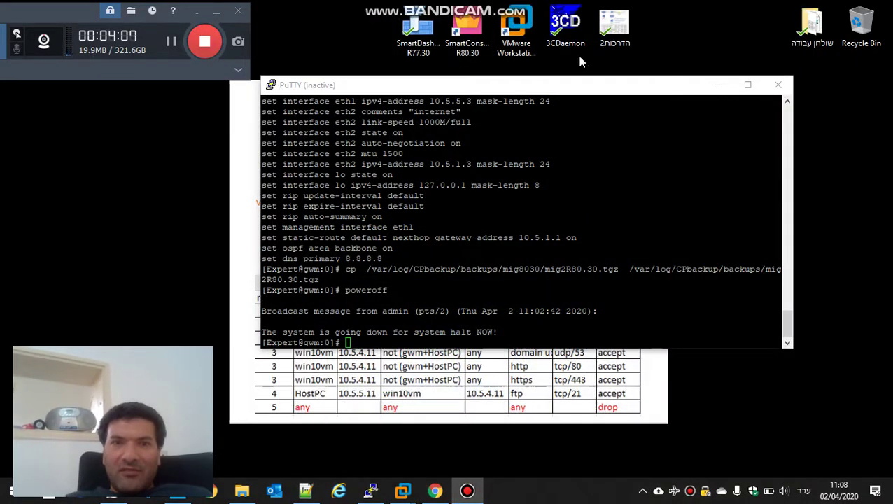
pyautogui.click(718, 85)
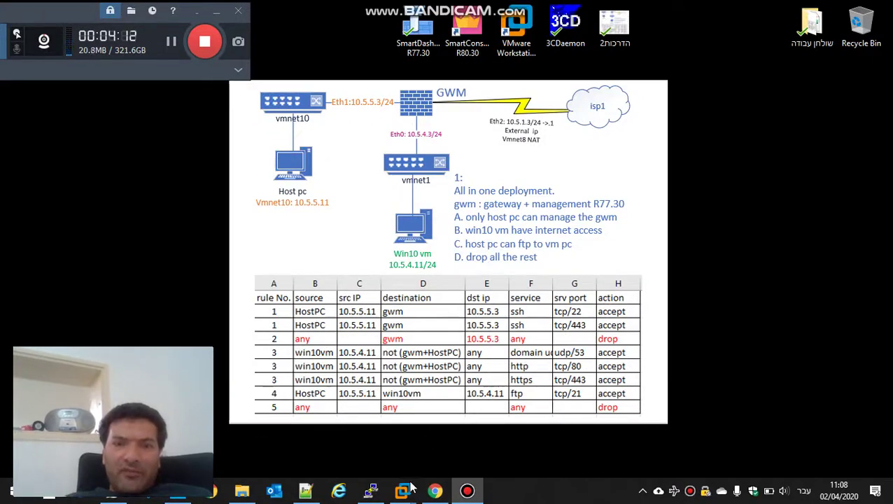
pyautogui.moveTo(409, 493)
pyautogui.click(590, 427)
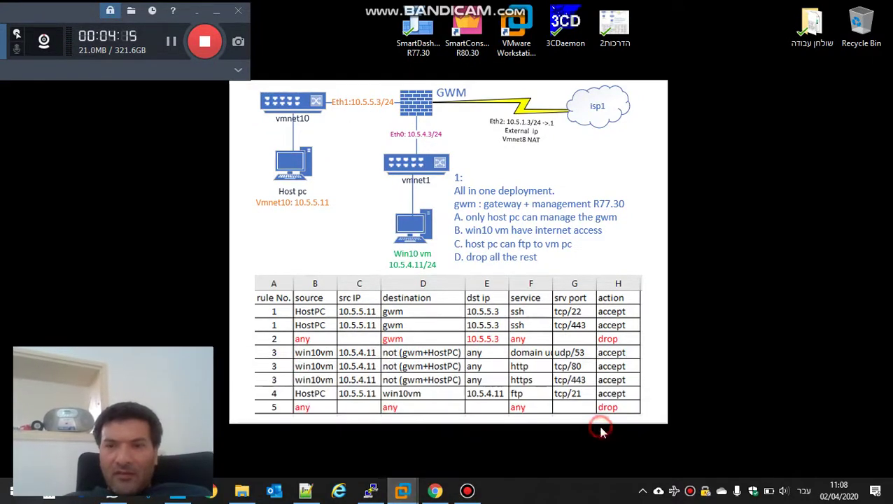
pyautogui.click(408, 494)
pyautogui.click(664, 413)
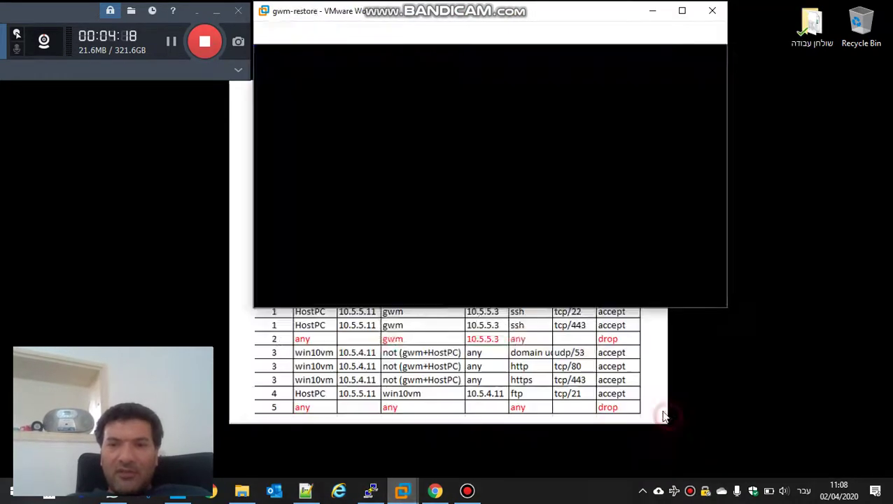
pyautogui.click(501, 138)
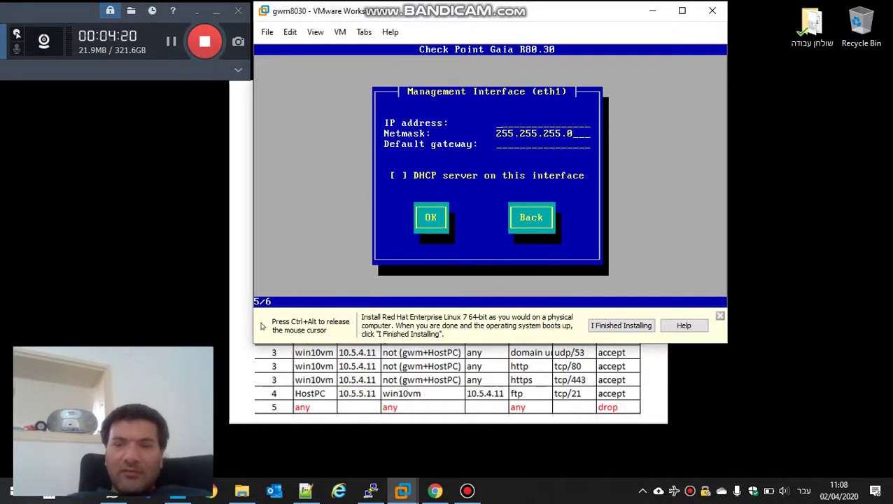
# Step: Set the eth1 management interface to IP address 10.5.5.3 with default gateway 10.5.5.254, and start the installation
pyautogui.write('10.5.5.')
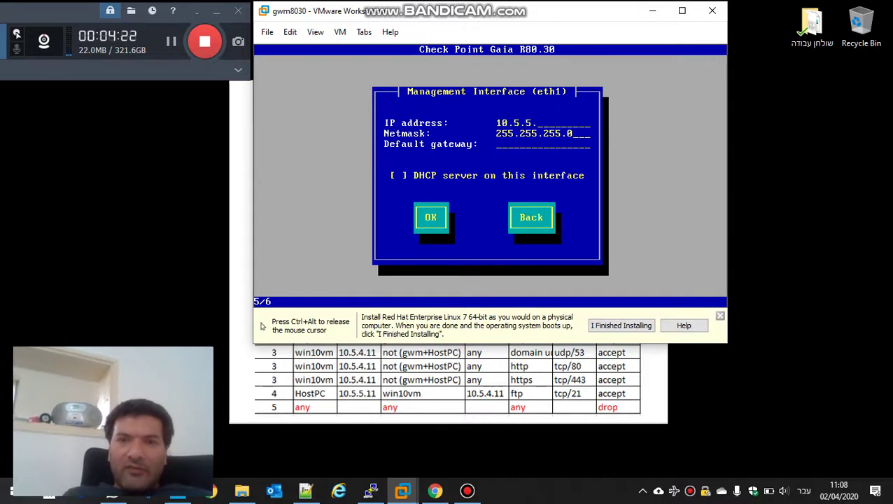
pyautogui.write('10.5.5.254')
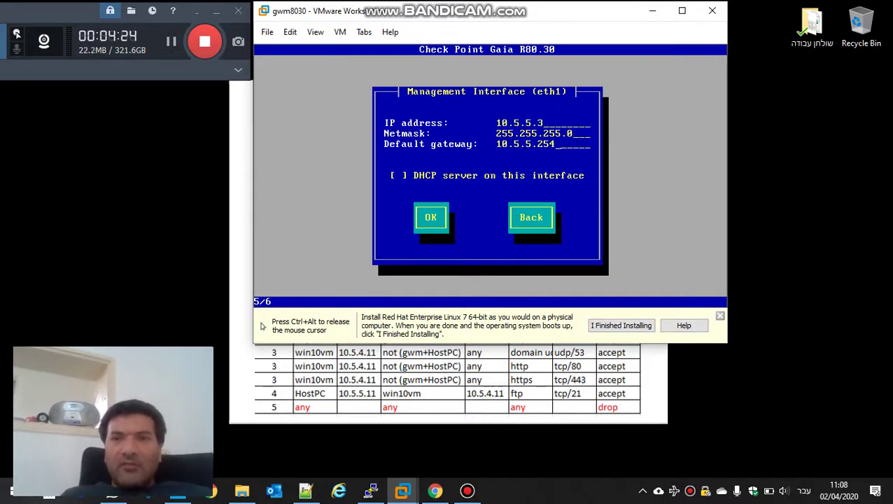
pyautogui.press('Tab')
pyautogui.press('Tab')
pyautogui.press('Return')
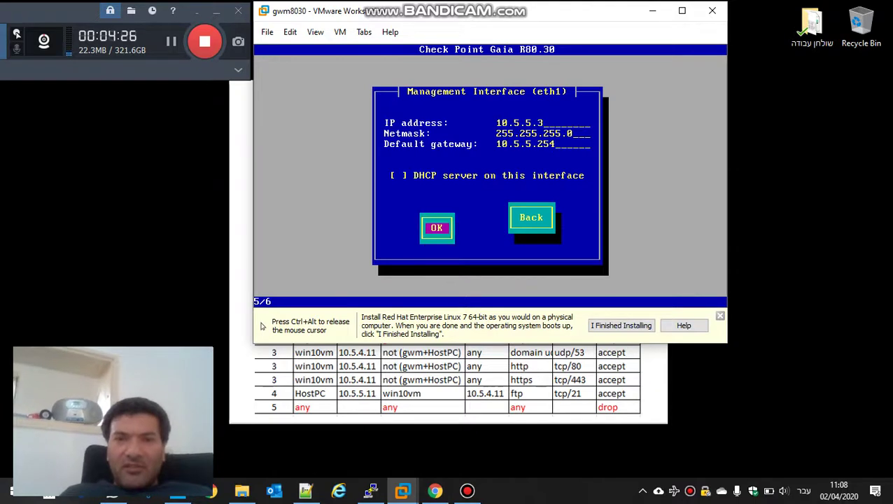
pyautogui.press('Tab')
pyautogui.press('Return')
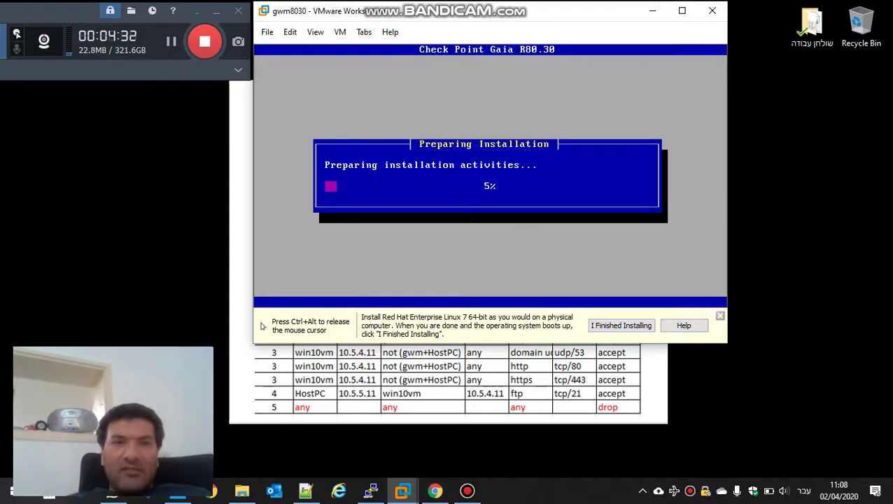
pyautogui.hotkey('ctrl', 'alt')
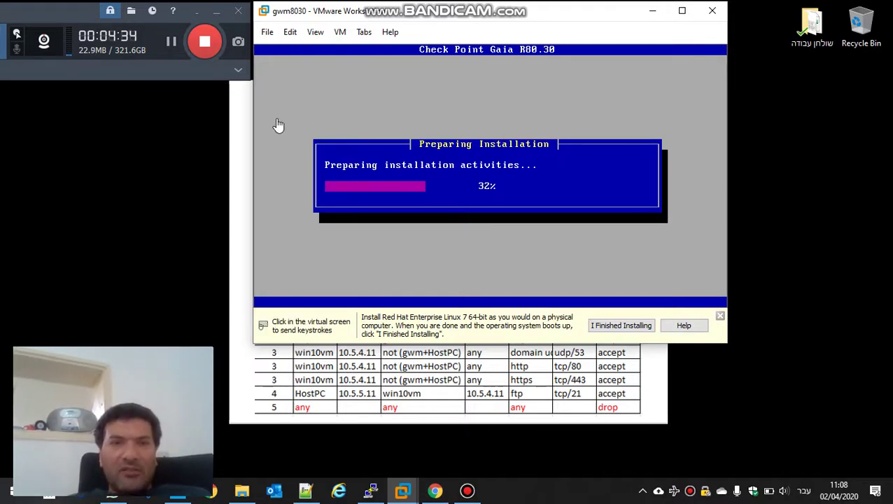
pyautogui.click(171, 44)
pyautogui.click(171, 44)
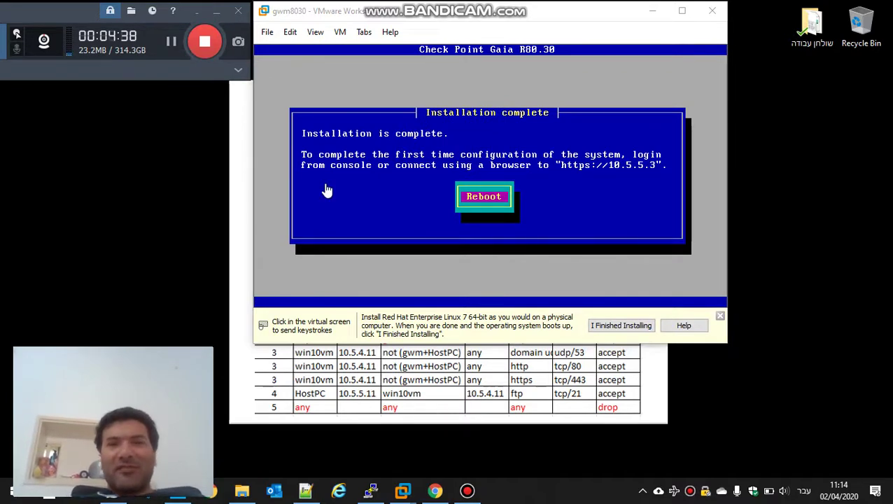
# Step: Reboot the gwm8030 virtual machine to finish the Gaia installation, and release the input focus from it
pyautogui.click(484, 196)
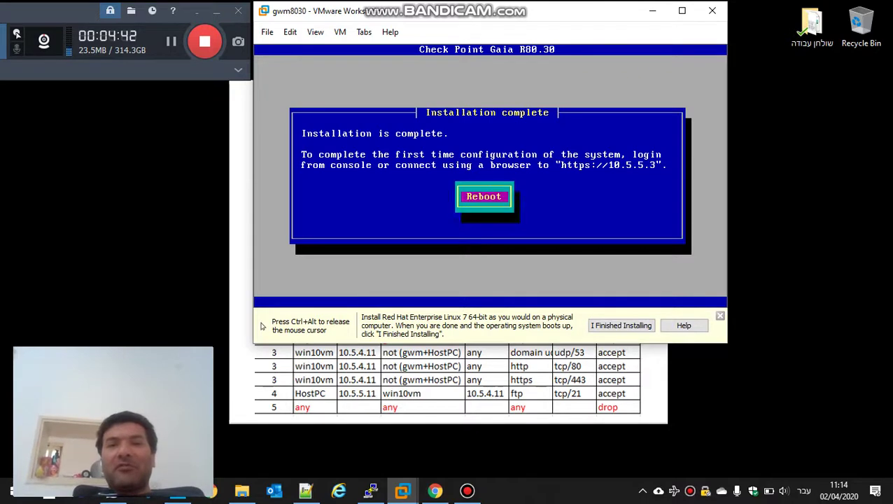
pyautogui.press('Return')
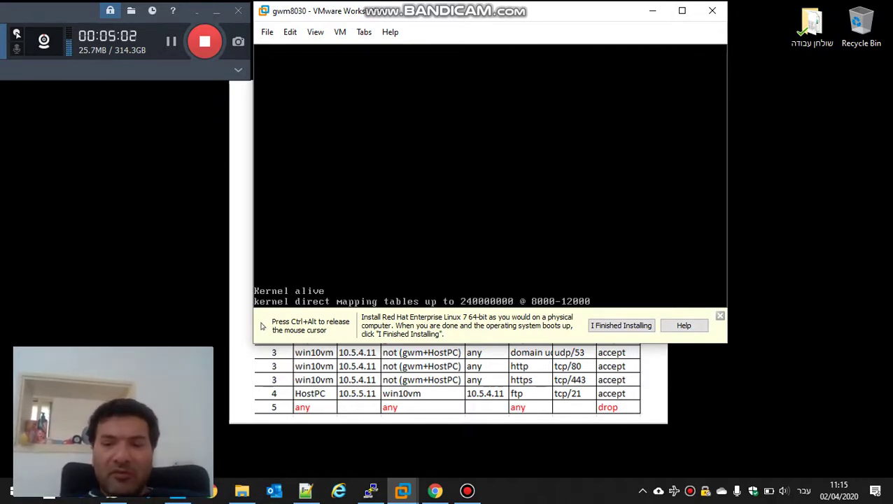
pyautogui.hotkey('ctrl', 'alt')
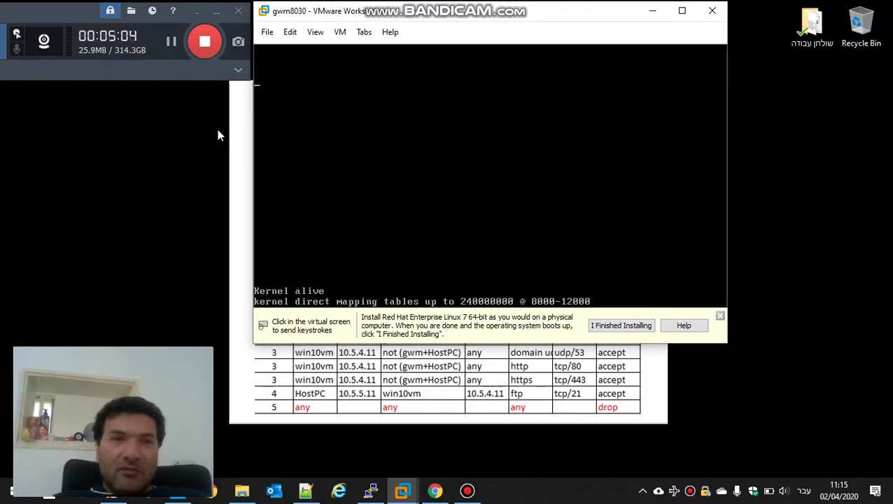
pyautogui.click(172, 48)
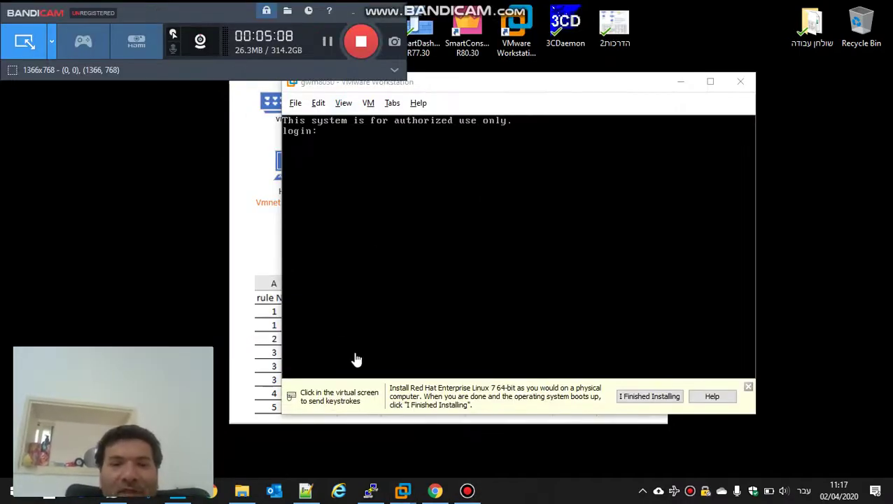
# Step: Switch to Chrome, load 10.5.5.3 in a new tab, and close the downloads bar
pyautogui.click(436, 492)
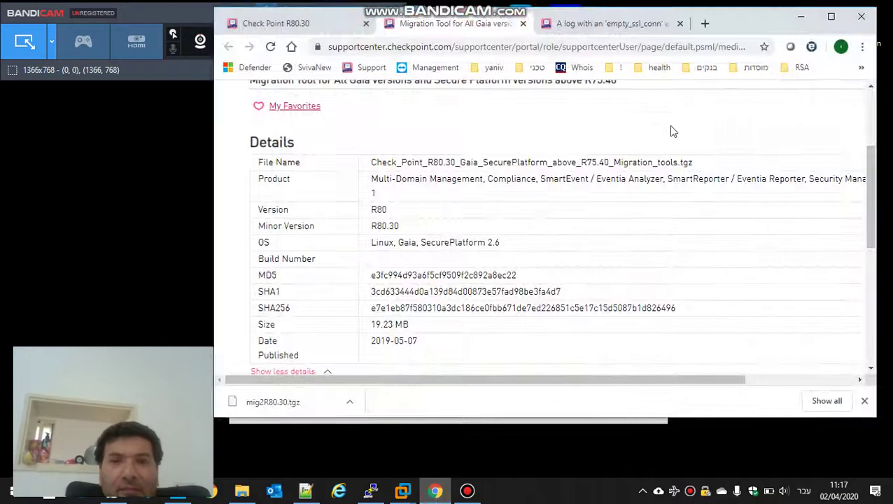
pyautogui.click(705, 25)
pyautogui.write('10ץ5ץ')
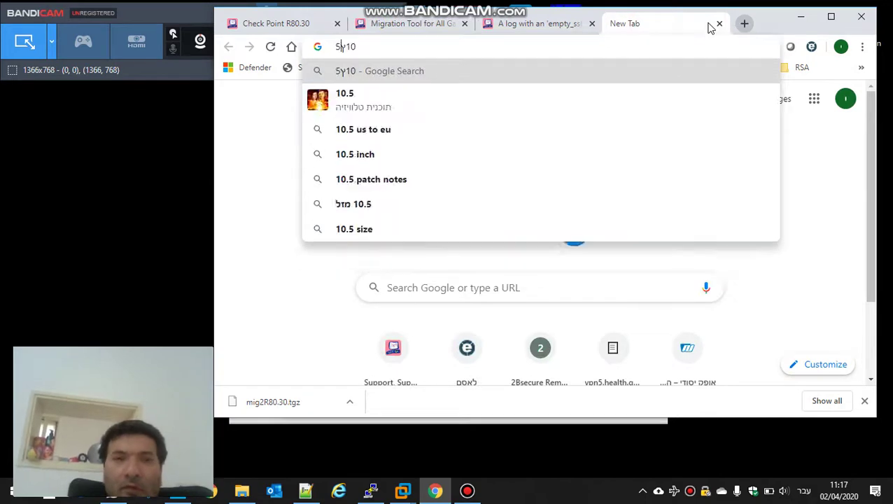
pyautogui.press('BackSpace')
pyautogui.press('BackSpace')
pyautogui.press('BackSpace')
pyautogui.press('BackSpace')
pyautogui.press('BackSpace')
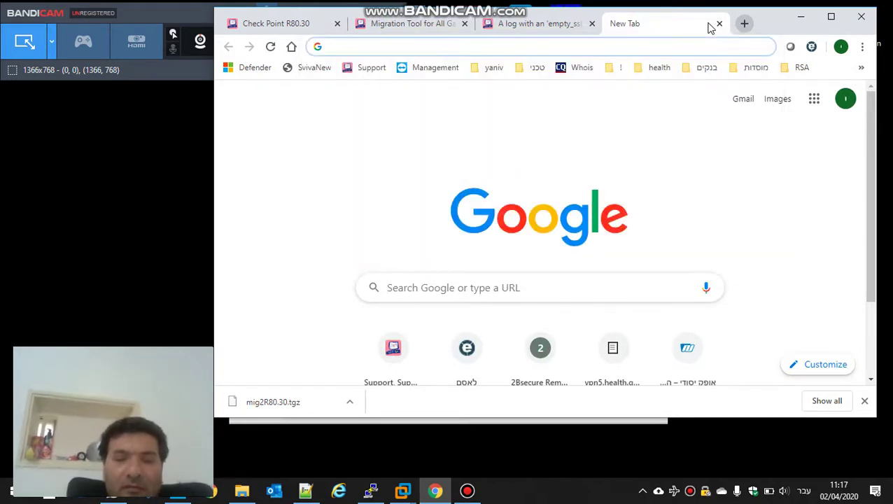
pyautogui.hotkey('alt', 'shift')
pyautogui.write('10.5.')
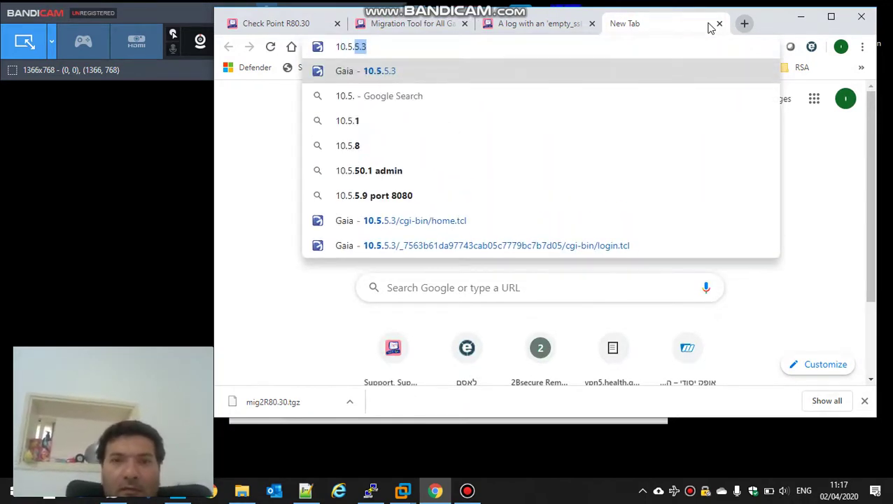
pyautogui.press('Return')
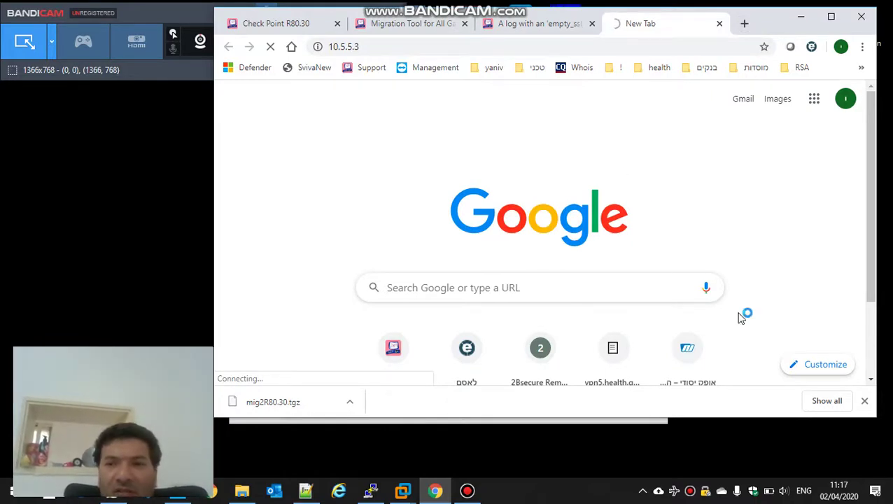
pyautogui.click(865, 400)
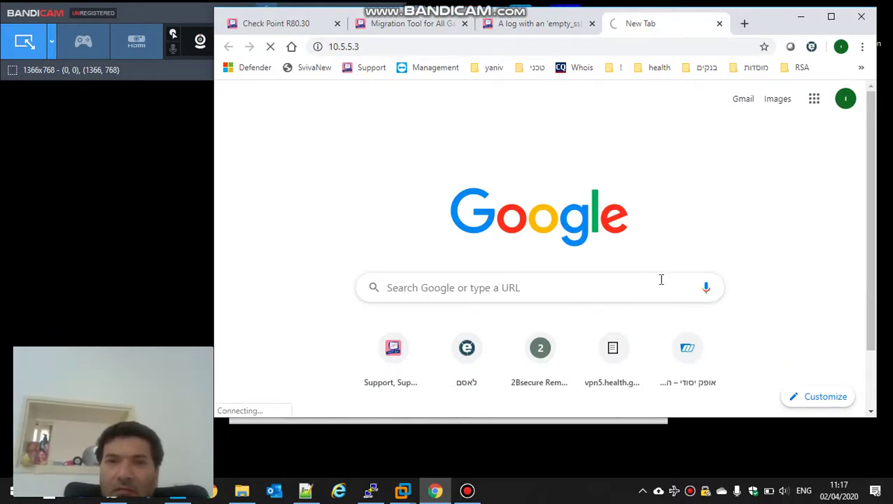
# Step: Return to the gwm8030 virtual machine and log in to its console as admin with the account password
pyautogui.click(403, 491)
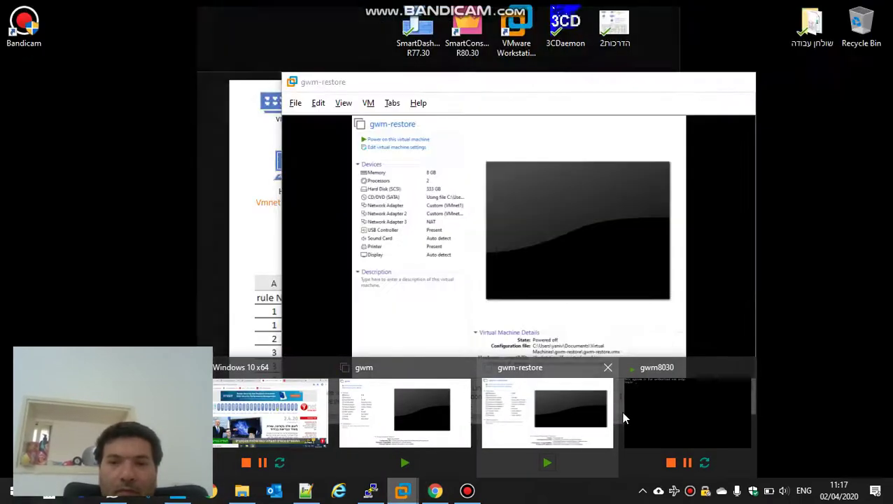
pyautogui.click(643, 417)
pyautogui.click(630, 336)
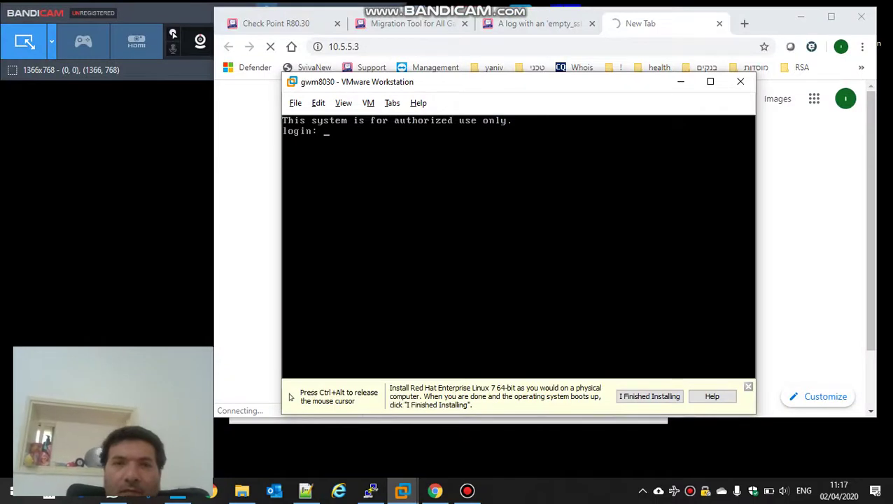
pyautogui.write('admin')
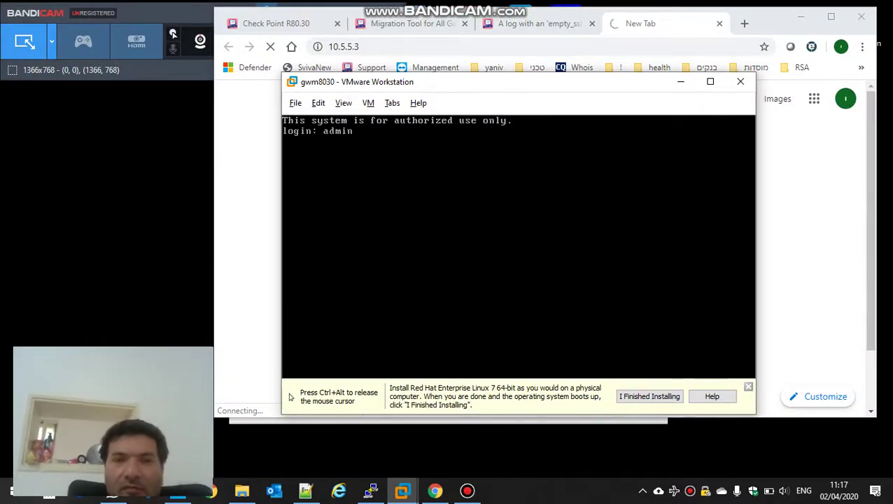
pyautogui.press('Return')
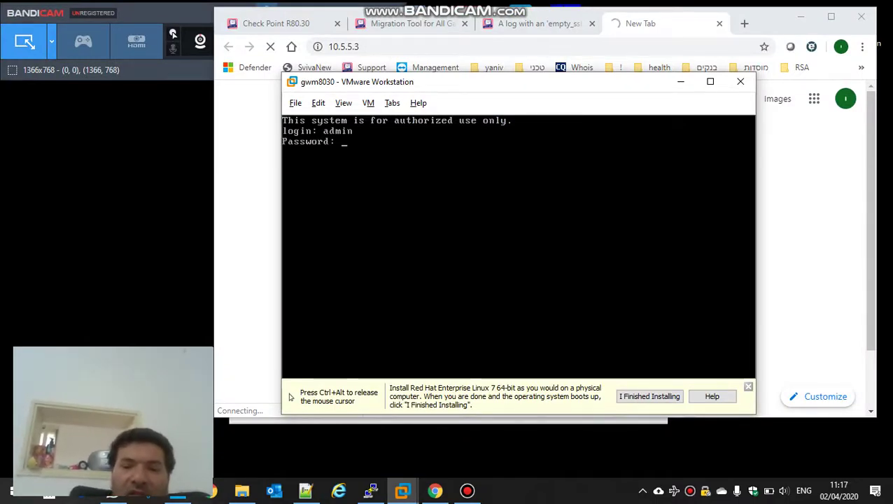
pyautogui.press('Return')
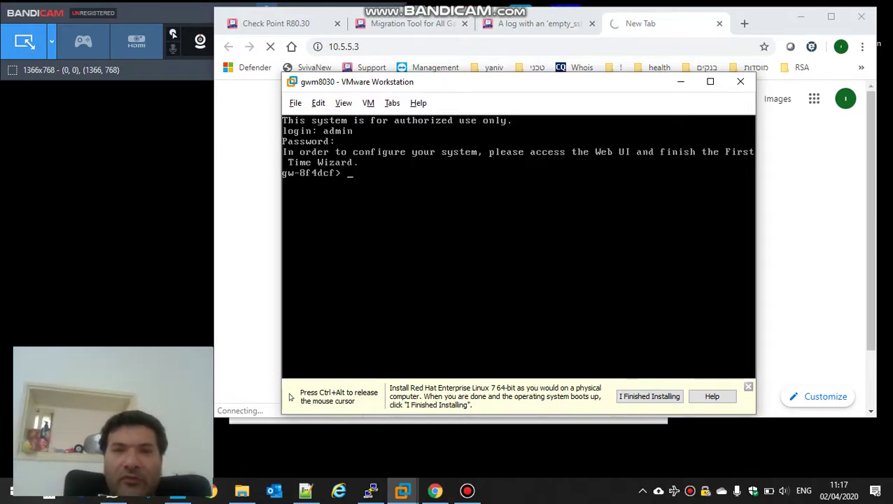
# Step: Run top on gwm8030 to check its running processes, and reload the 10.5.5.3 page in Chrome
pyautogui.write('top')
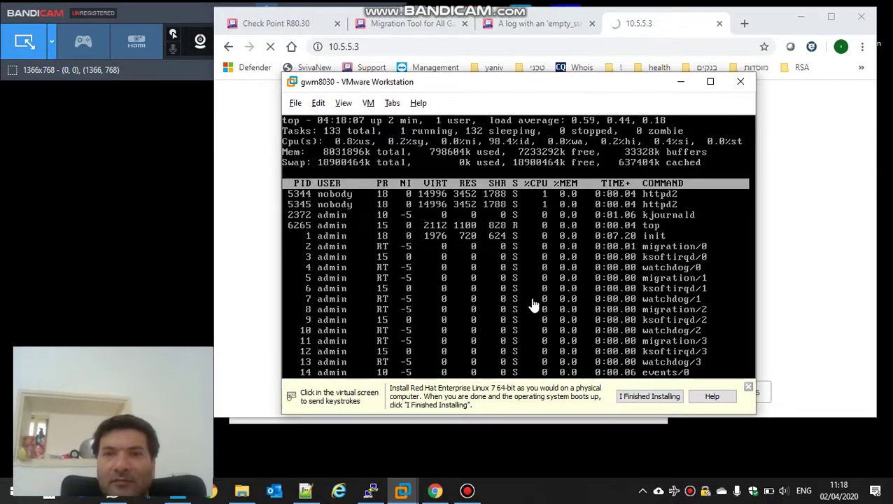
pyautogui.click(767, 28)
pyautogui.moveTo(767, 28); pyautogui.dragTo(769, 82)
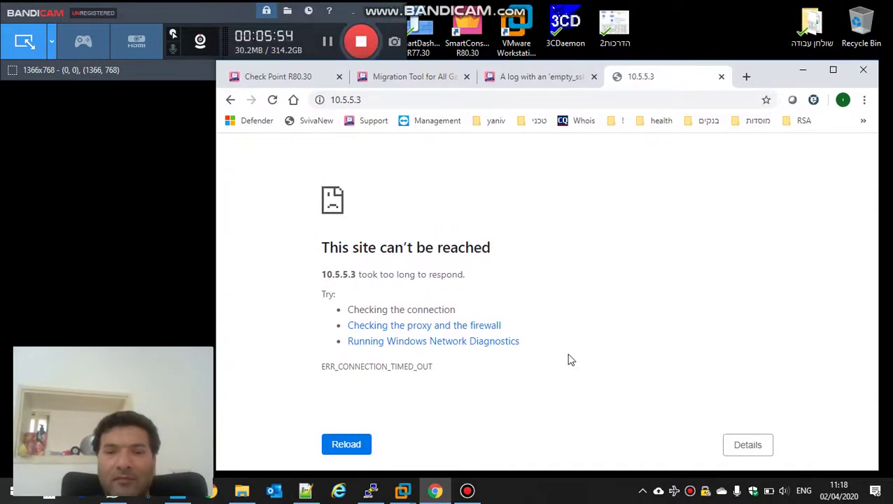
pyautogui.click(403, 492)
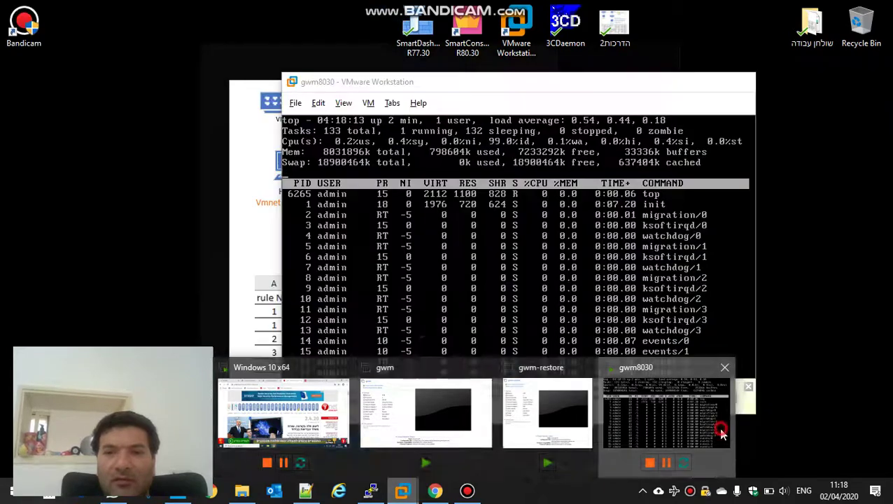
pyautogui.click(683, 424)
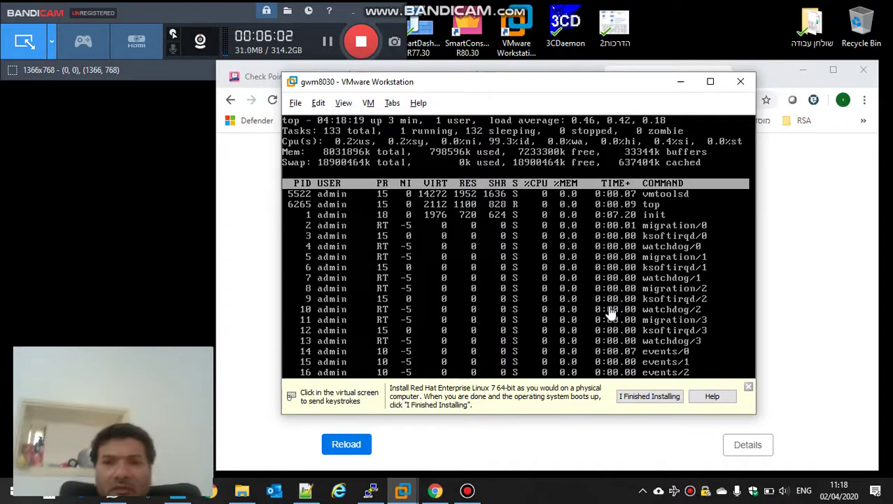
pyautogui.click(350, 446)
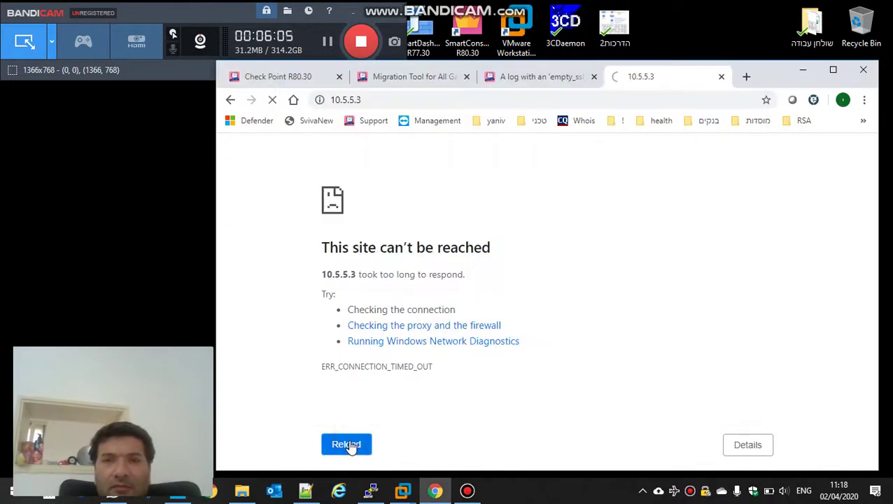
pyautogui.click(371, 491)
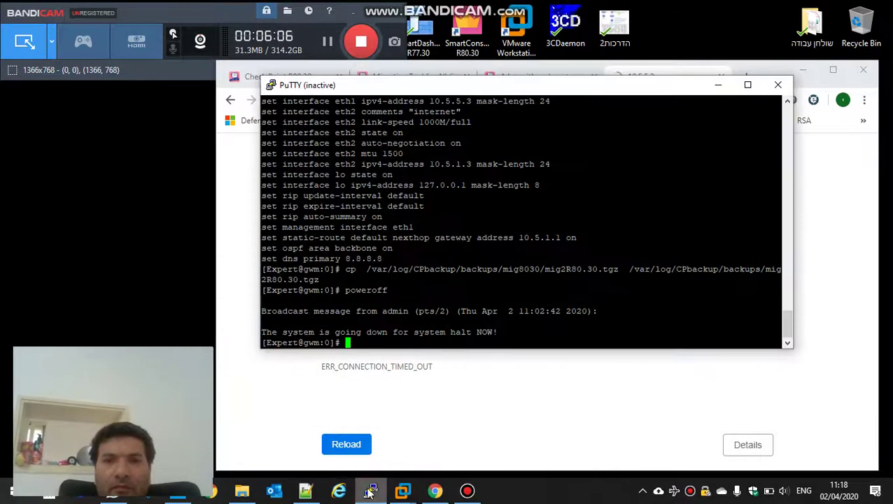
pyautogui.rightClick(616, 88)
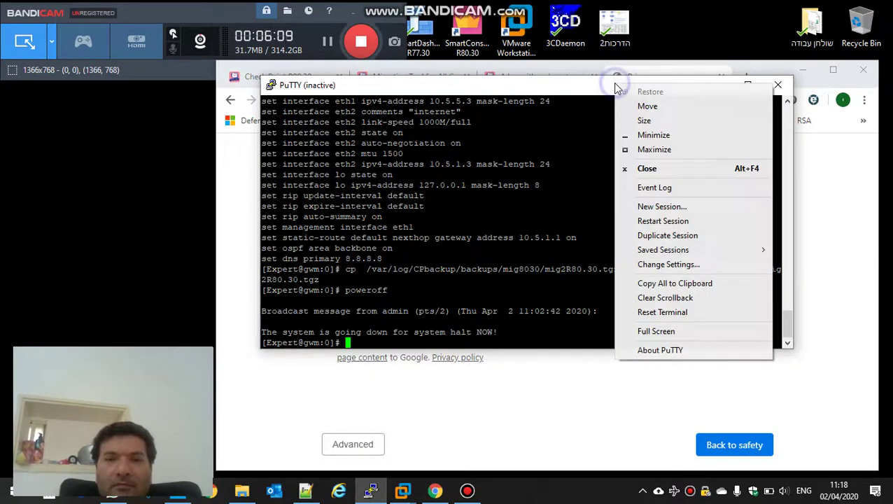
pyautogui.click(456, 425)
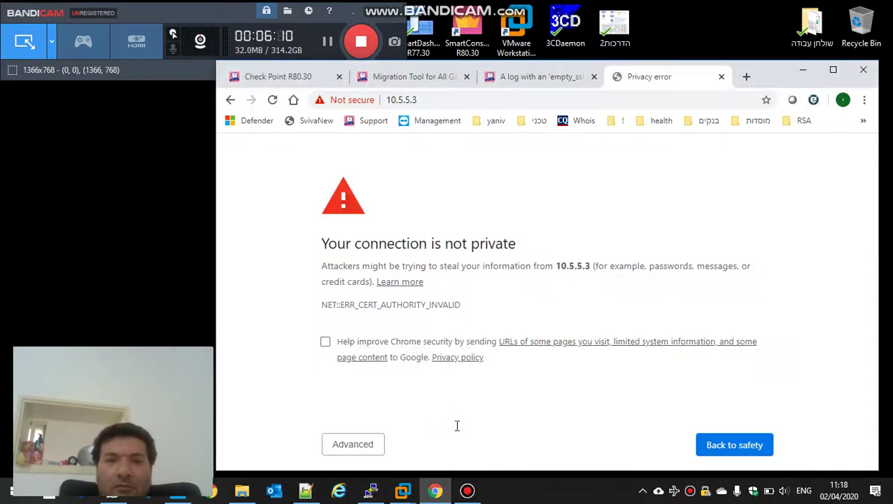
# Step: Proceed past the certificate warning for 10.5.5.3 and log in to the Gaia Portal as admin with the account password
pyautogui.click(364, 447)
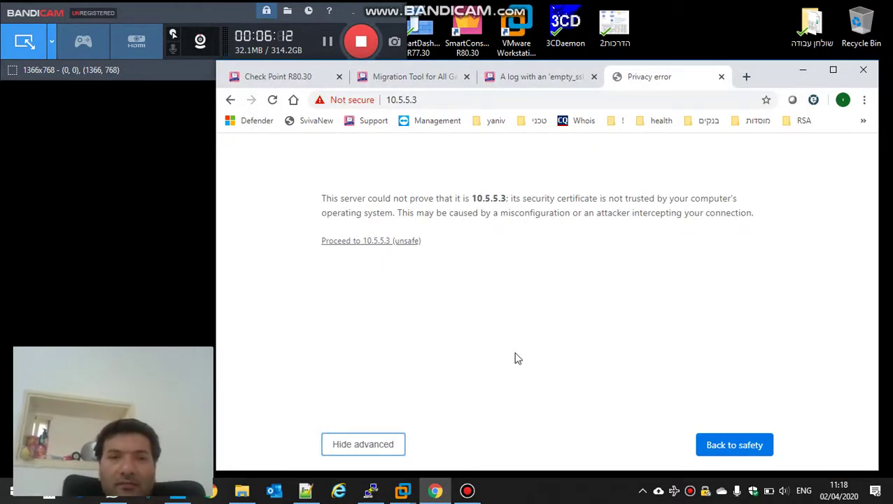
pyautogui.click(385, 241)
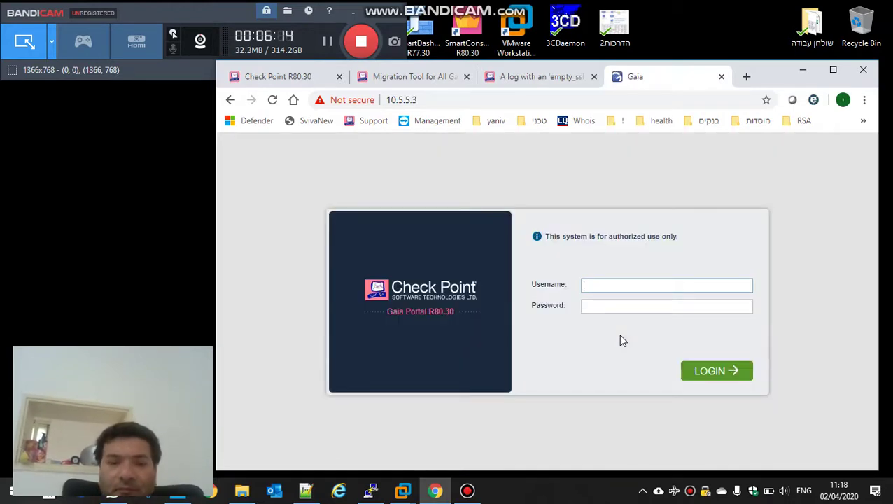
pyautogui.write('admin')
pyautogui.press('Tab')
pyautogui.write('••••')
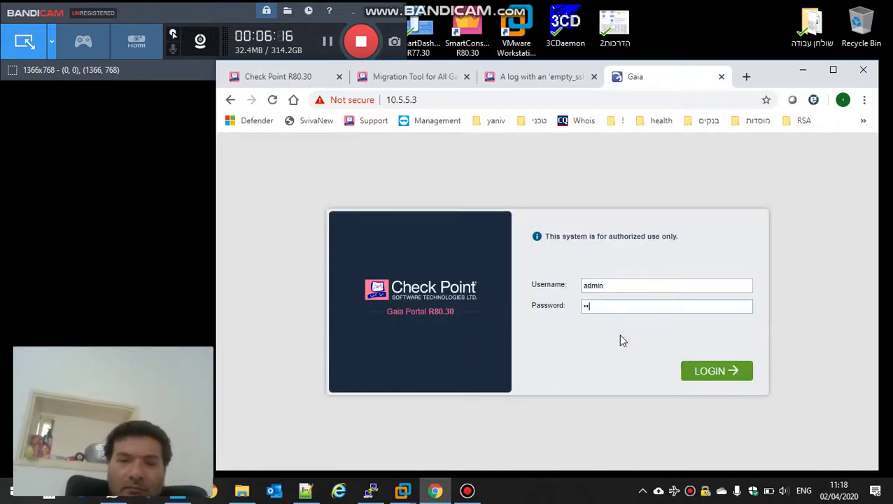
pyautogui.press('Return')
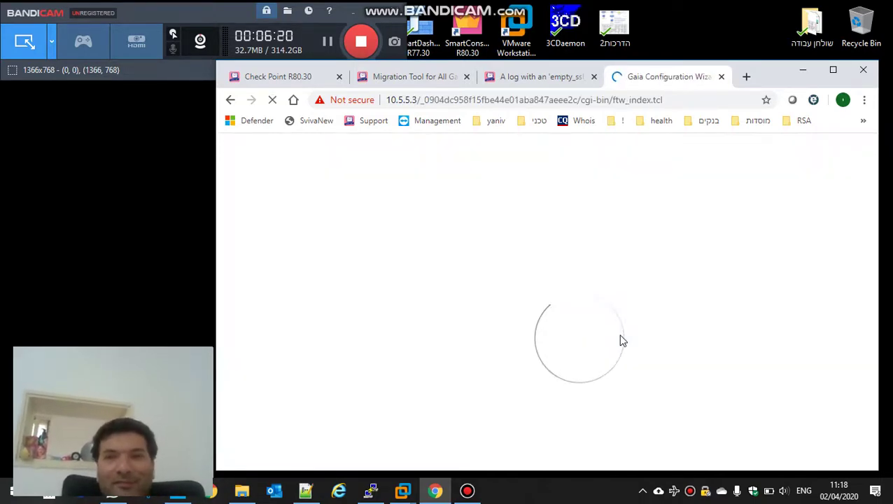
# Step: Maximize the browser window, continue with R80.30 configuration in the First Time Configuration Wizard, and accept the eth1 management connection settings
pyautogui.click(838, 70)
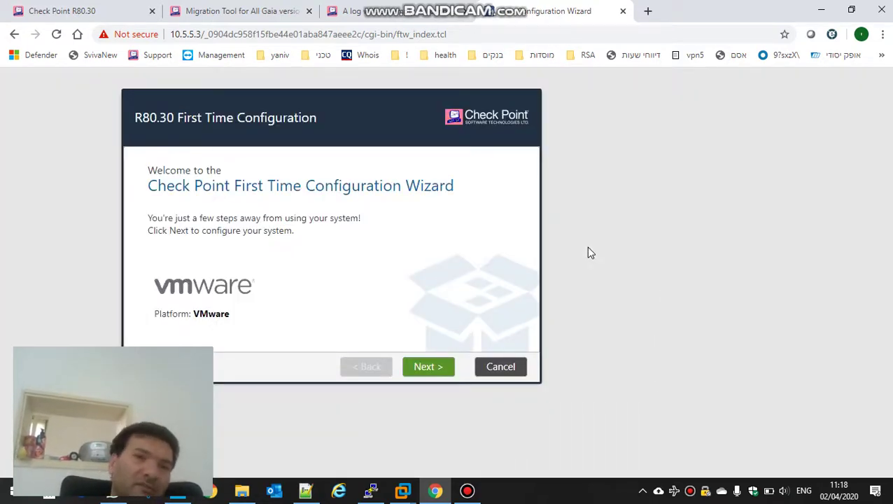
pyautogui.click(425, 373)
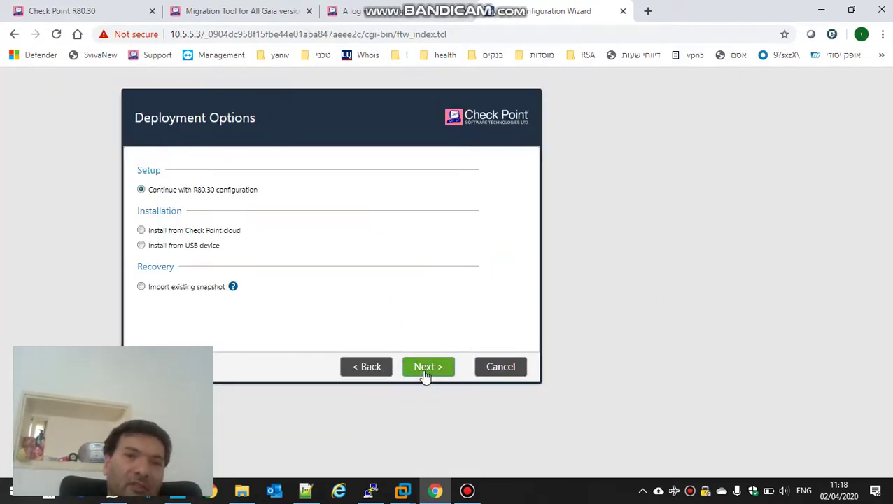
pyautogui.click(425, 373)
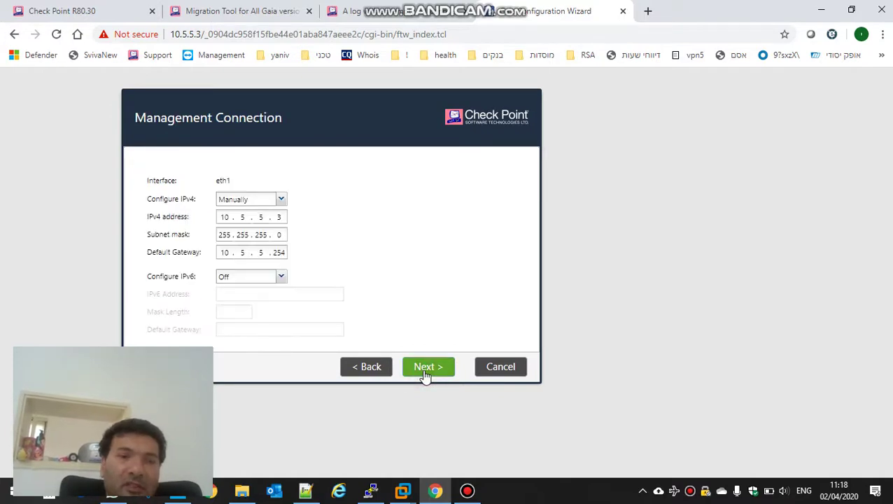
pyautogui.click(425, 373)
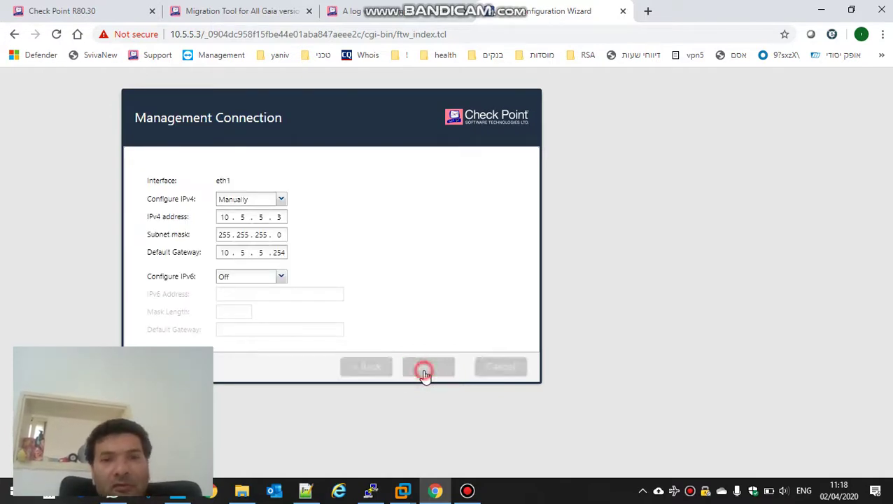
pyautogui.click(425, 373)
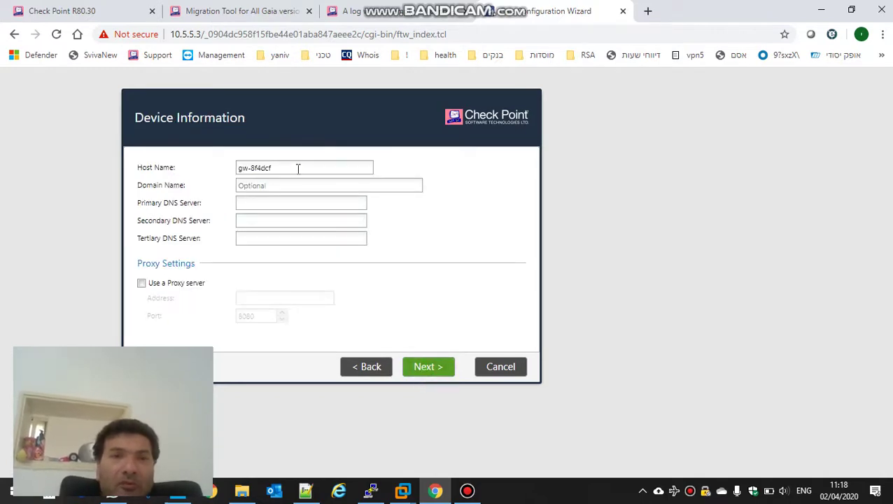
# Step: Set the device's host name to gwm and its primary DNS server to 8.8.8.8, and continue the wizard
pyautogui.moveTo(299, 167); pyautogui.dragTo(197, 170)
pyautogui.write('gwm')
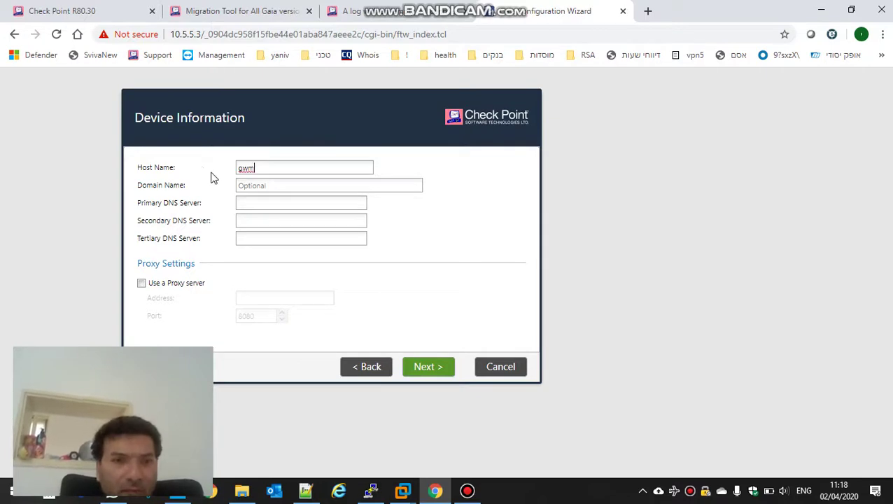
pyautogui.click(248, 202)
pyautogui.write('8.8.8.8')
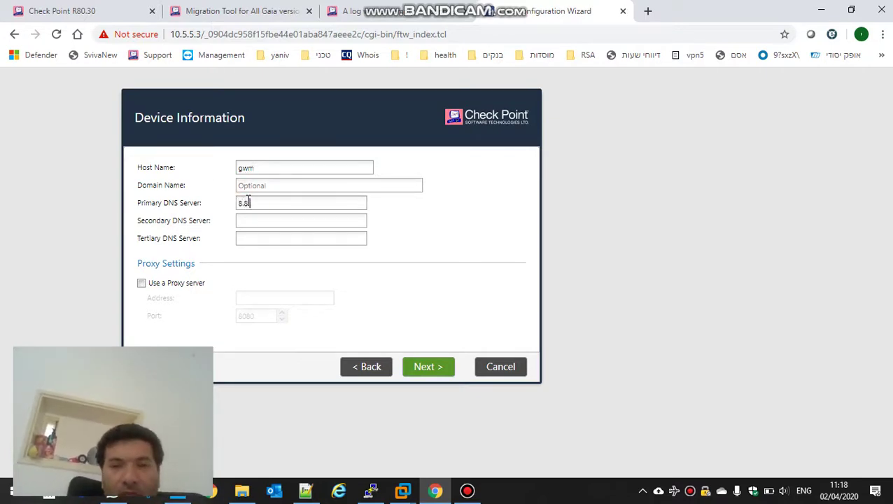
pyautogui.click(426, 367)
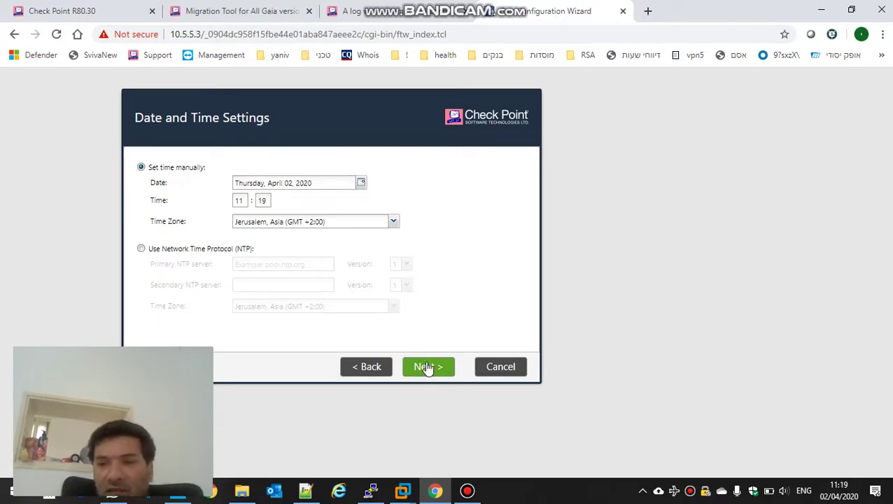
# Step: Accept the manual date and time settings, and keep Security Gateway and primary Security Management as the products
pyautogui.click(427, 367)
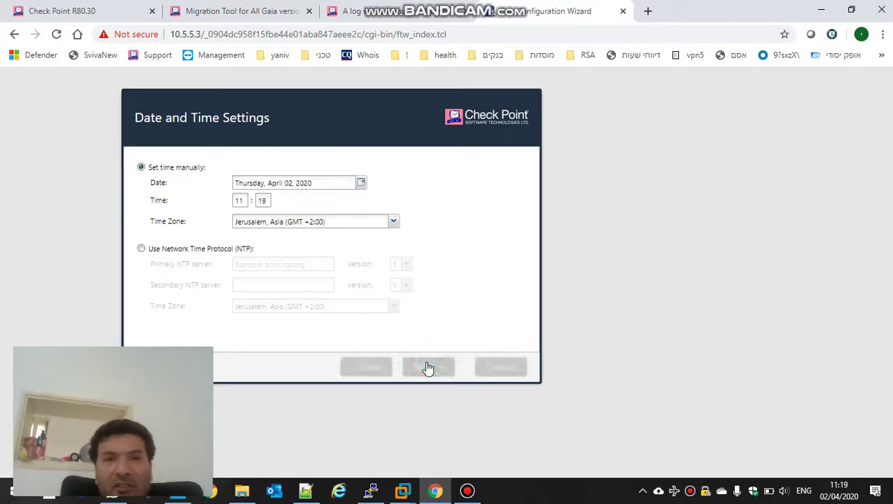
pyautogui.click(428, 366)
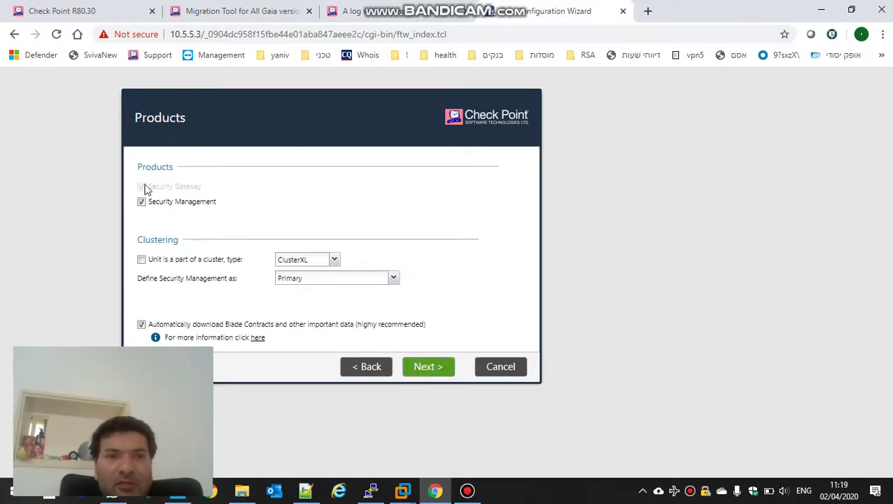
pyautogui.click(434, 371)
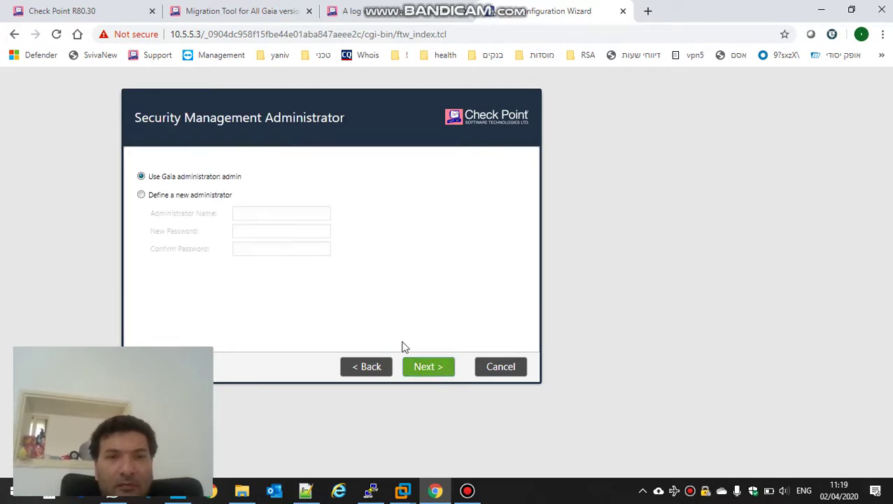
# Step: Define a new Security Management administrator named fwmadmin, enter and confirm its password, and continue the wizard
pyautogui.click(173, 196)
pyautogui.click(255, 213)
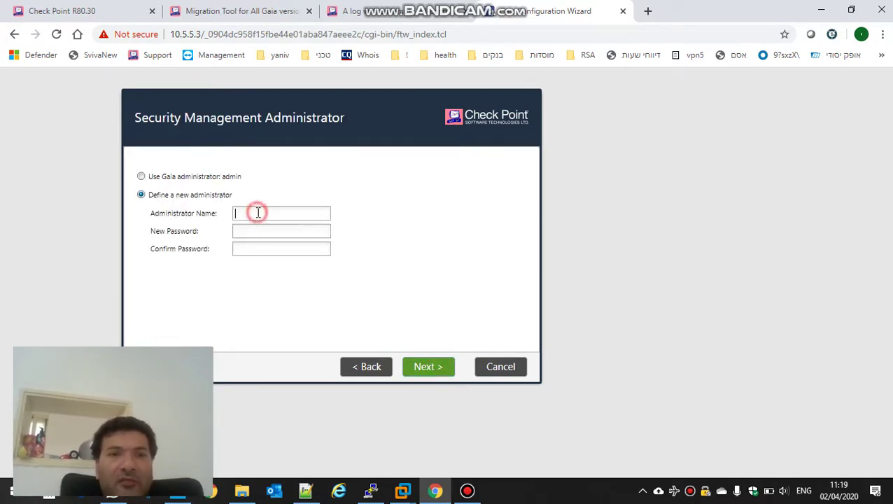
pyautogui.write('fwm')
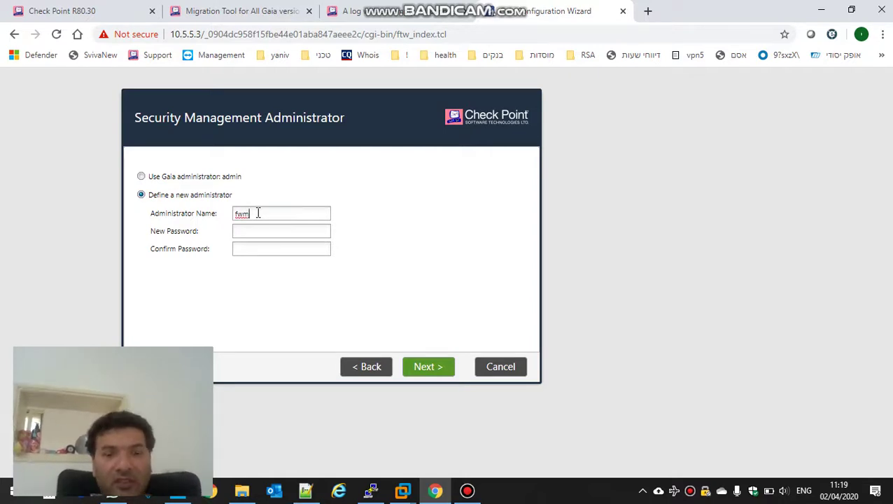
pyautogui.write('admi')
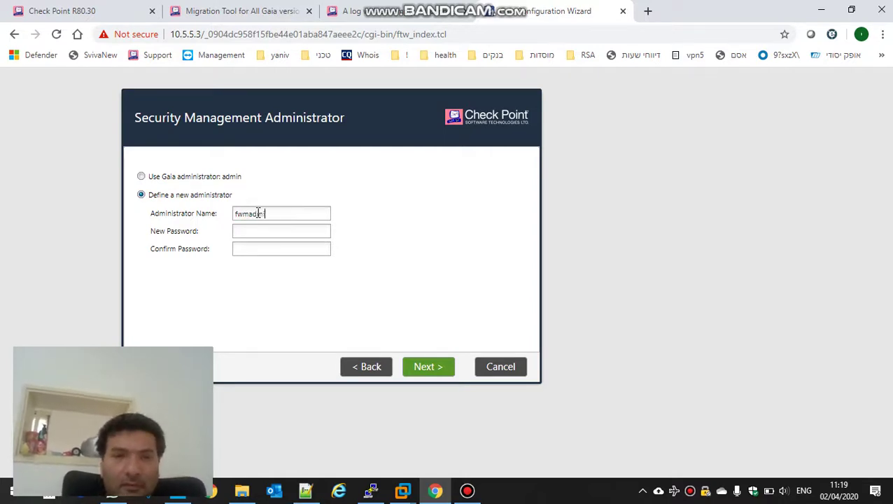
pyautogui.write('n')
pyautogui.press('Tab')
pyautogui.write('********')
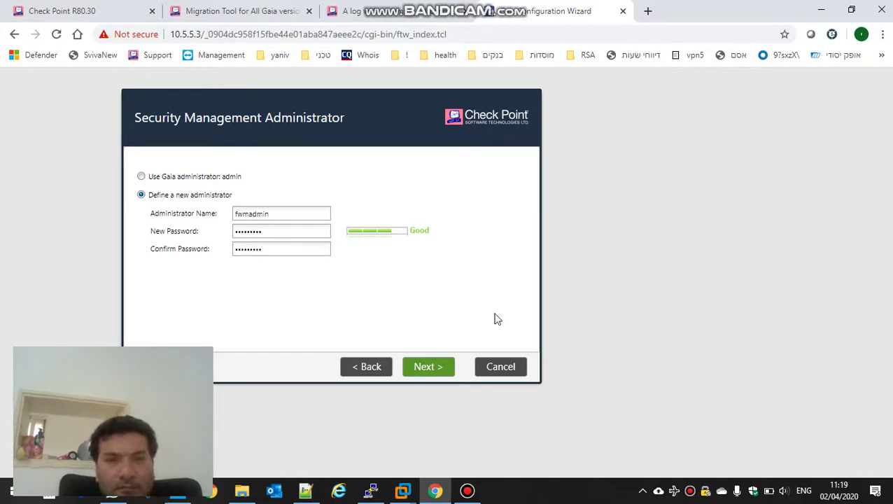
pyautogui.click(445, 371)
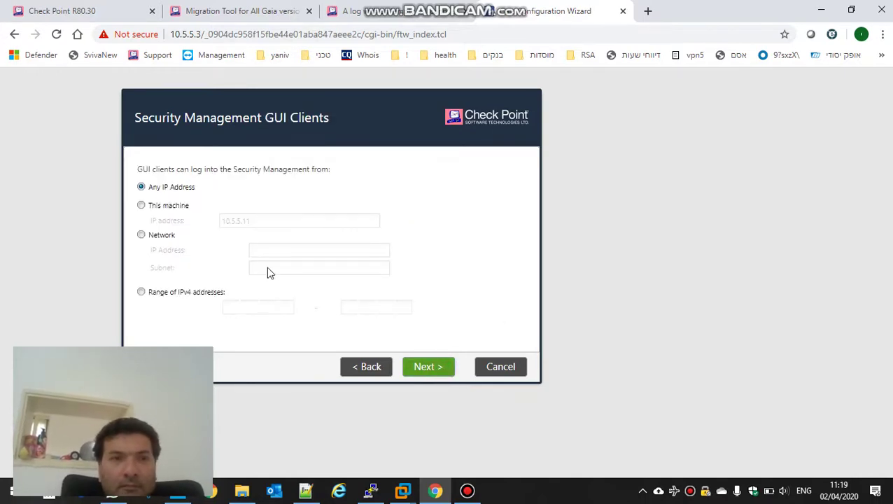
# Step: Limit GUI client logins to this machine, 10.5.5.11, then finish the wizard and confirm starting the configuration
pyautogui.click(168, 206)
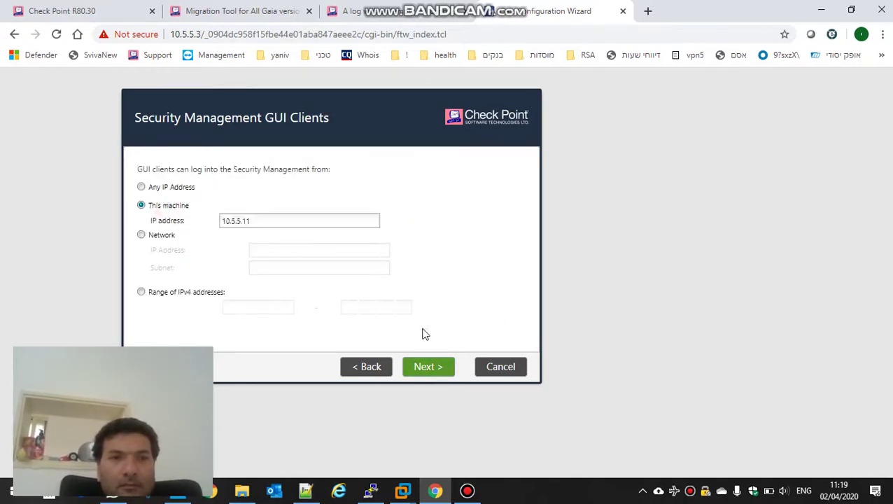
pyautogui.click(424, 362)
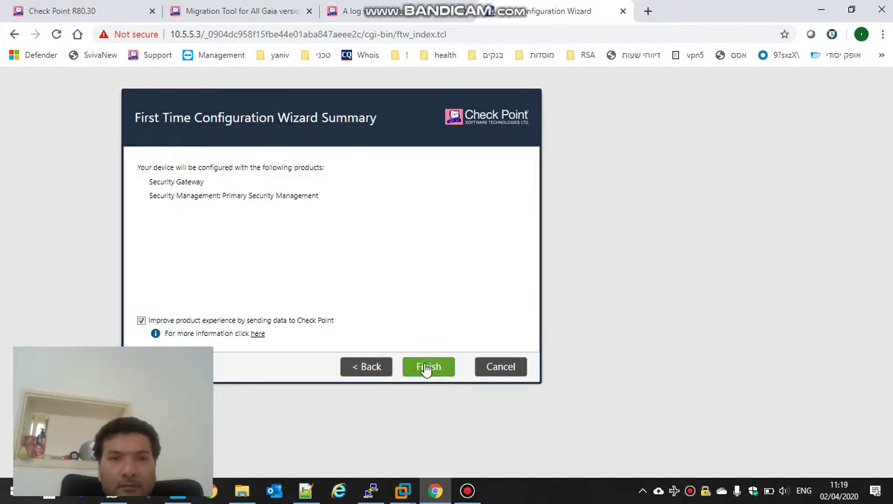
pyautogui.click(425, 366)
pyautogui.click(409, 300)
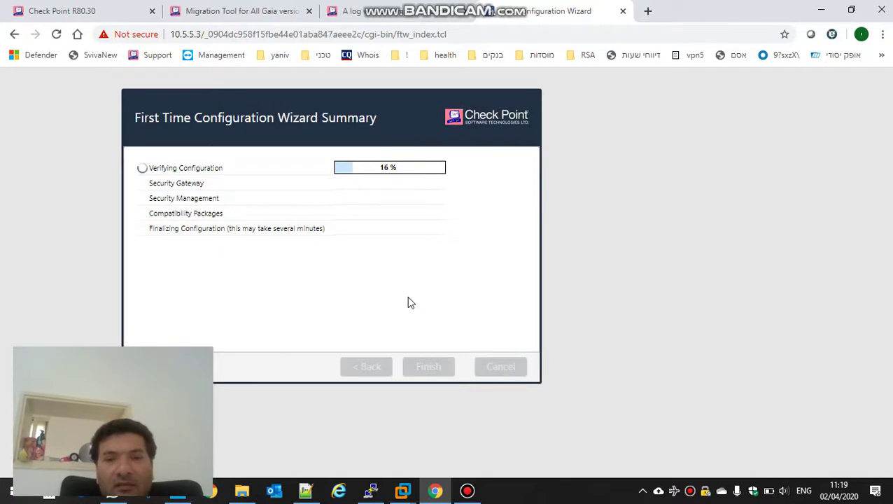
pyautogui.click(469, 492)
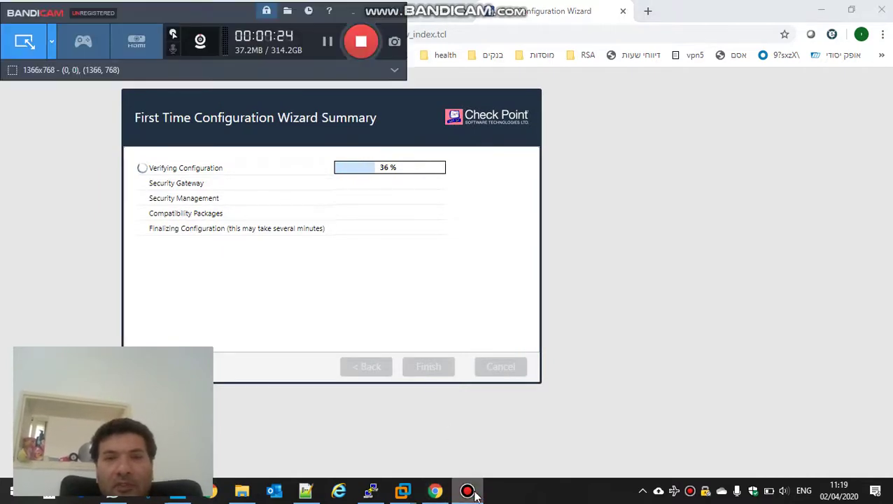
pyautogui.click(327, 44)
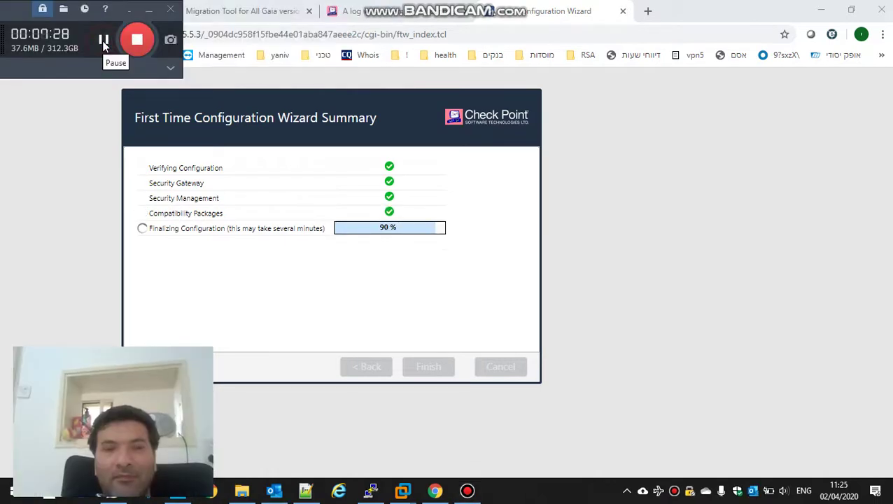
pyautogui.click(103, 40)
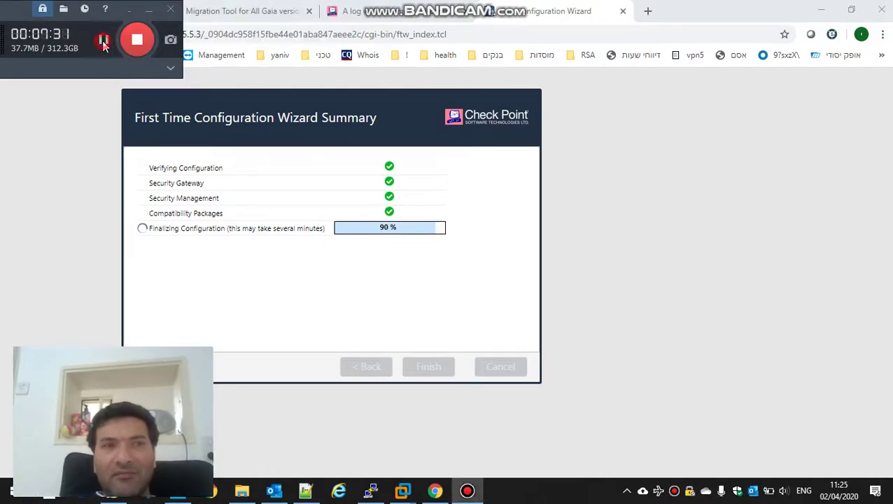
pyautogui.click(102, 40)
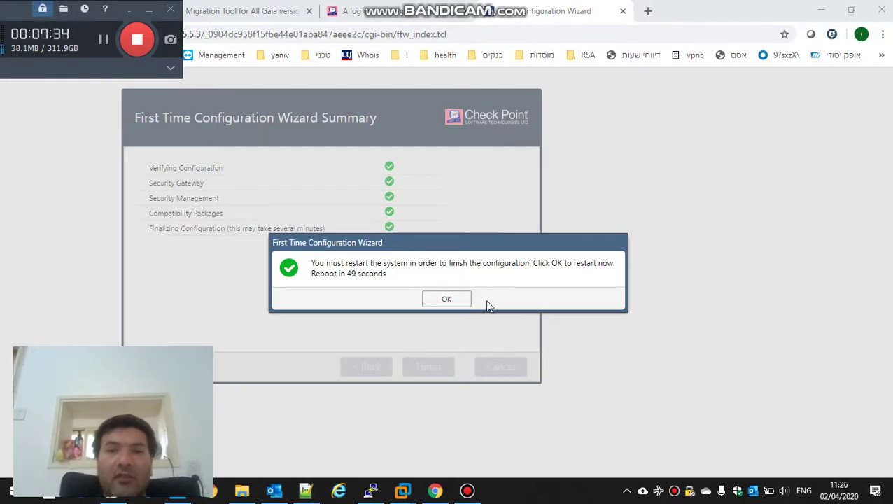
# Step: Restart the system to finish the first-time configuration
pyautogui.click(454, 300)
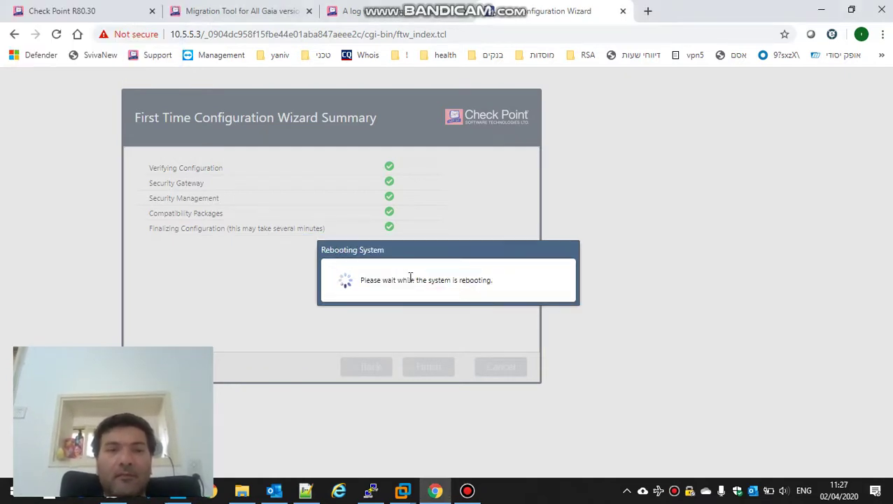
pyautogui.click(467, 491)
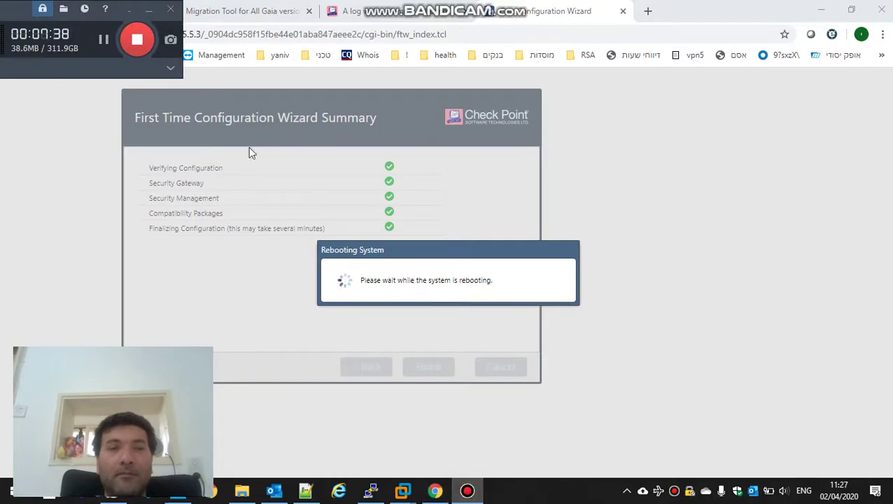
pyautogui.click(105, 42)
pyautogui.click(99, 44)
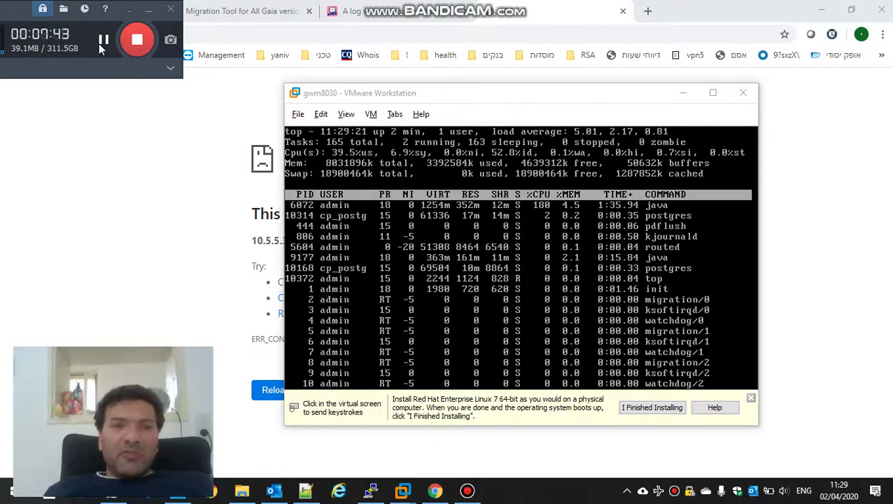
# Step: Switch from the VMware console to the browser and log in to the Gaia Portal at 10.5.5.3 as admin with the account password
pyautogui.click(121, 170)
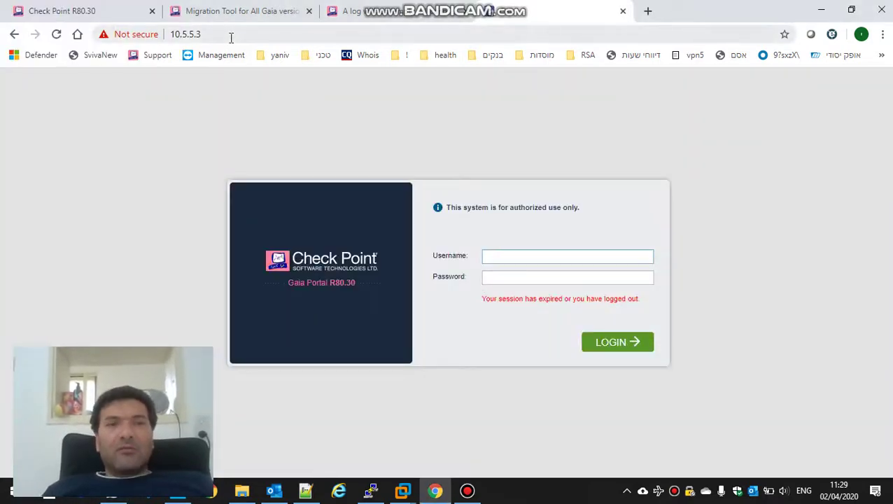
pyautogui.click(533, 259)
pyautogui.write('admi')
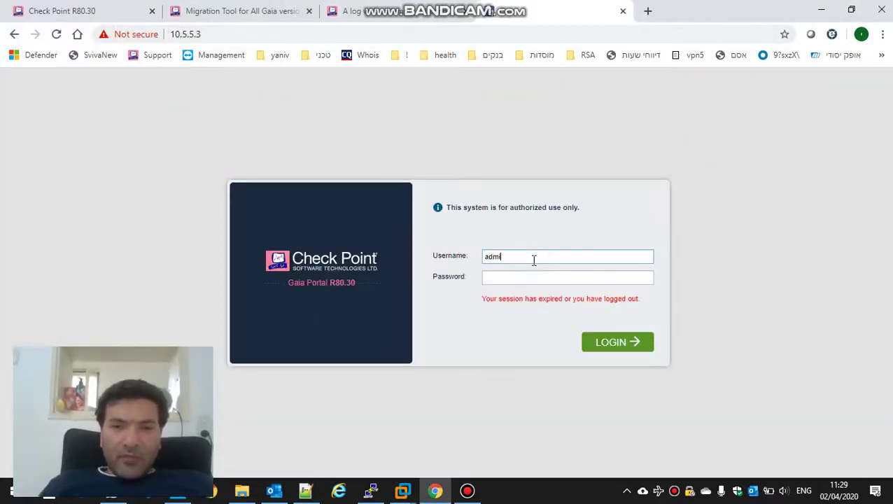
pyautogui.write('n')
pyautogui.press('Tab')
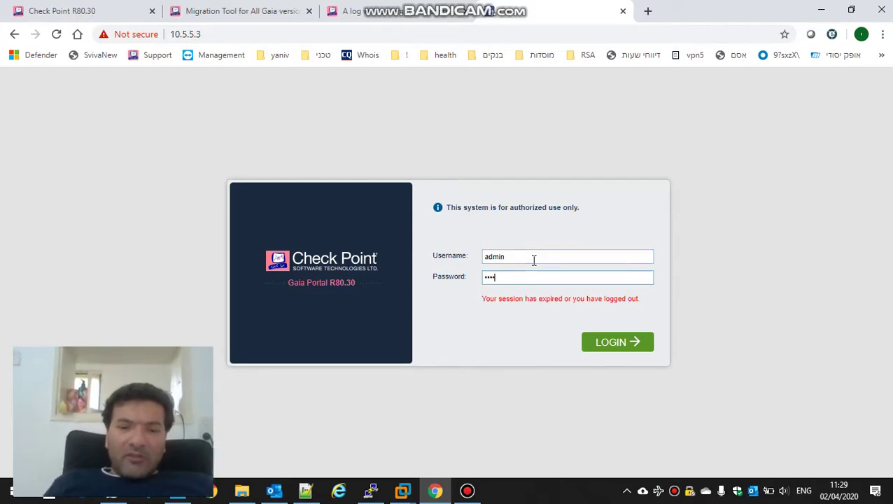
pyautogui.press('Return')
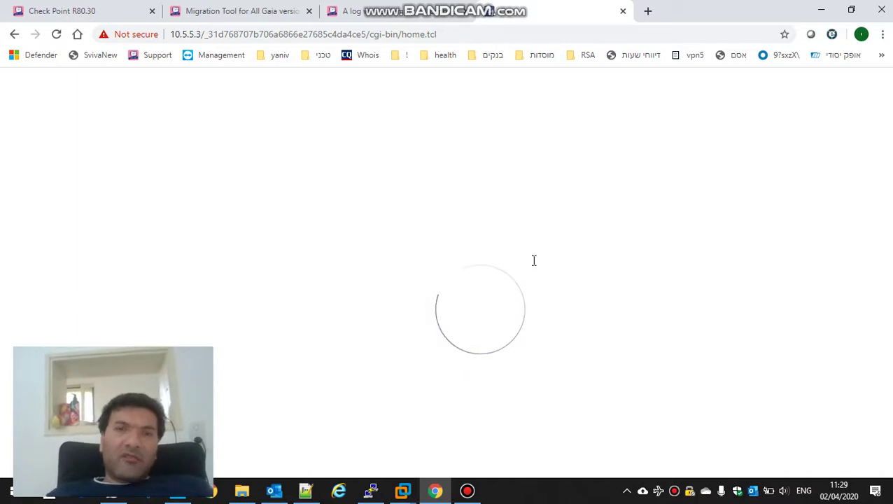
# Step: Switch to the gwm8030 console in VMware Workstation and examine the load of each individual CPU in top
pyautogui.hotkey('alt', 'Tab')
pyautogui.hotkey('alt', 'Tab')
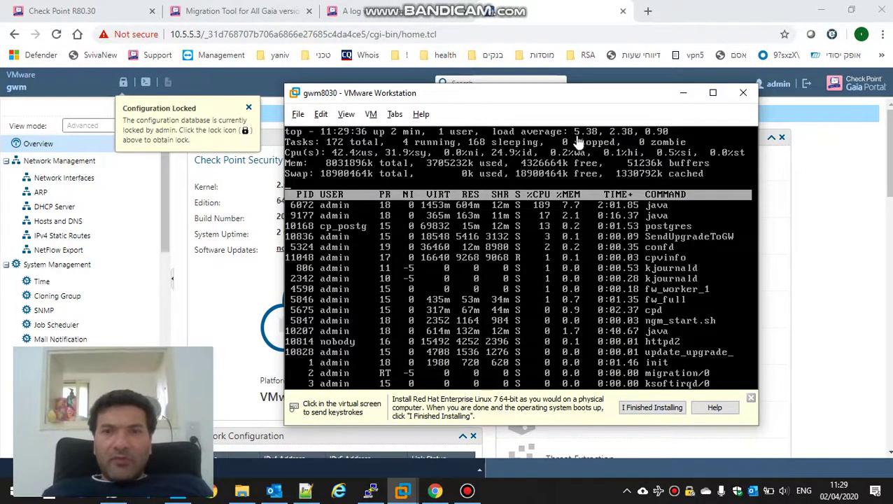
pyautogui.click(558, 158)
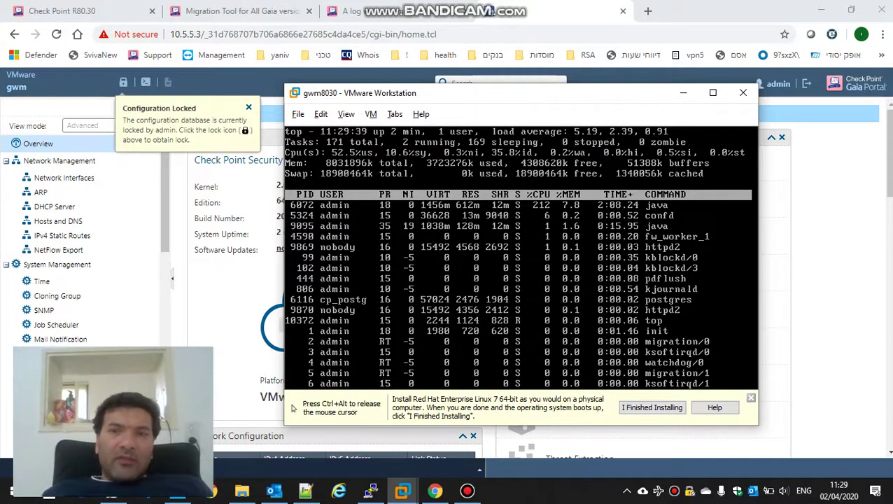
pyautogui.press('1')
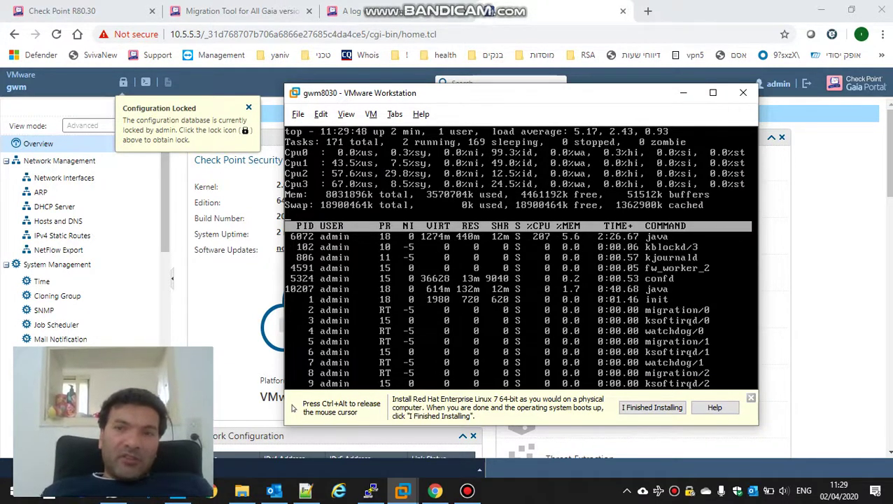
pyautogui.hotkey('ctrl', 'alt')
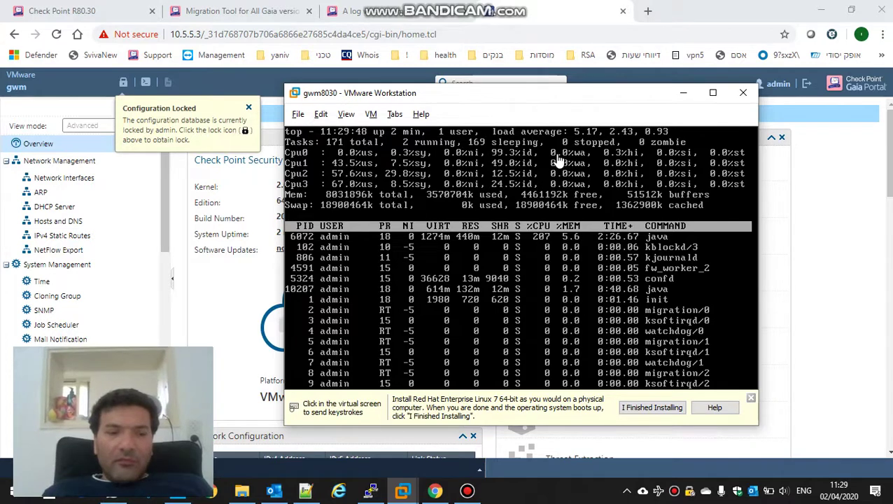
# Step: Switch back to the Gaia Portal in the browser and take over the configuration database lock
pyautogui.hotkey('alt', 'Tab')
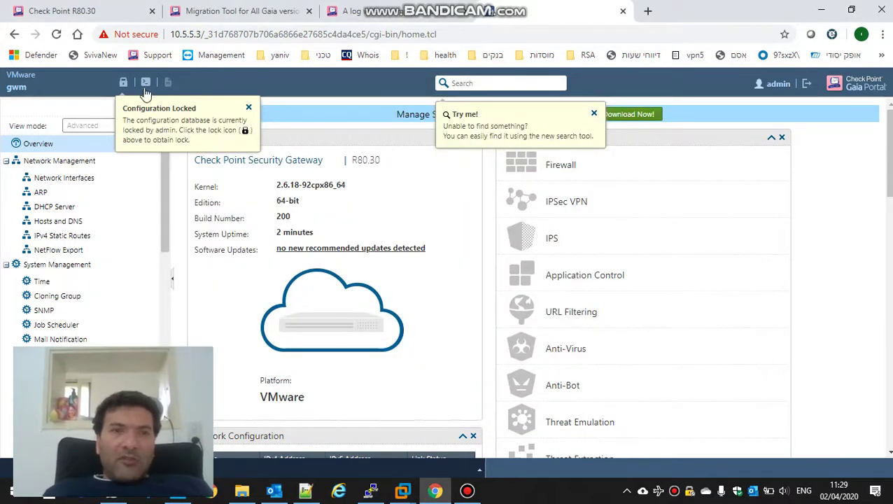
pyautogui.click(123, 83)
pyautogui.click(409, 300)
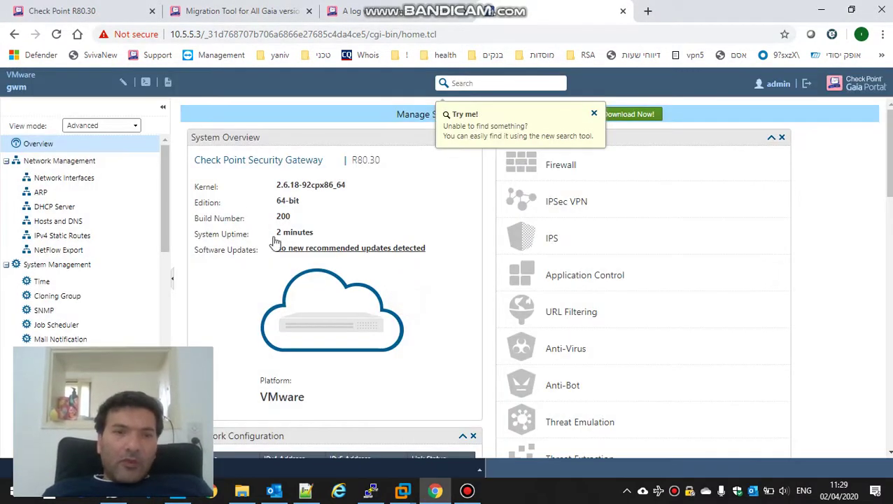
# Step: Open the CPUSE software updates page and install the Deployment Agent from DeploymentAgent_000001865_1.tgz in the CP downloads folder
pyautogui.click(410, 249)
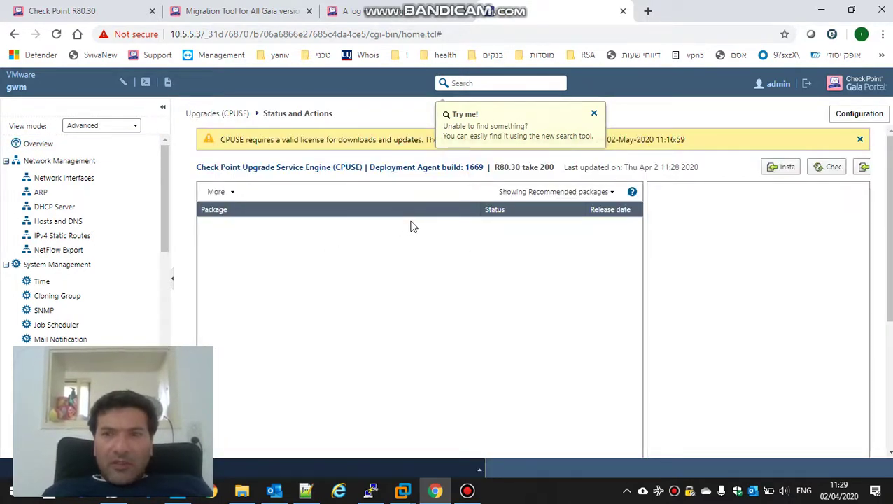
pyautogui.click(781, 167)
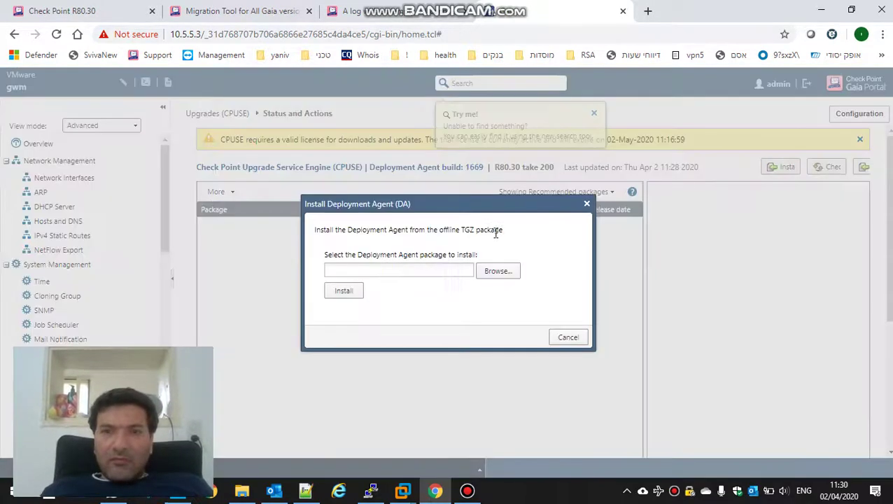
pyautogui.click(498, 272)
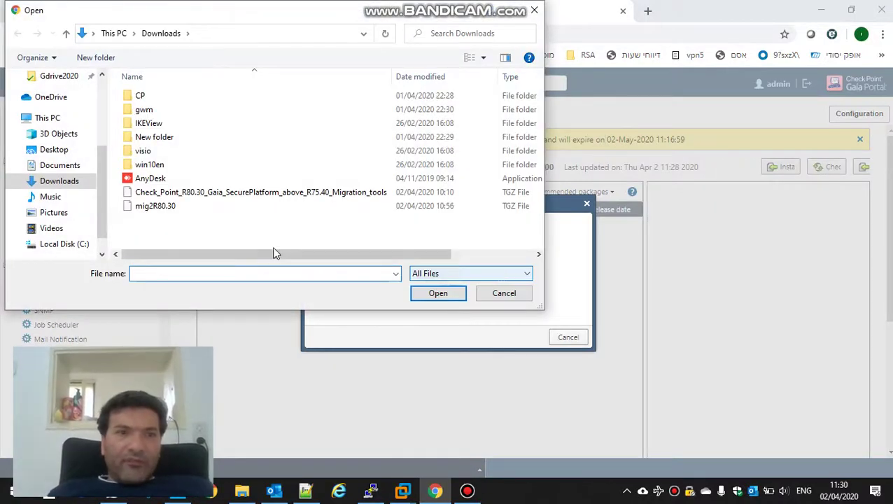
pyautogui.click(149, 99)
pyautogui.doubleClick(150, 99)
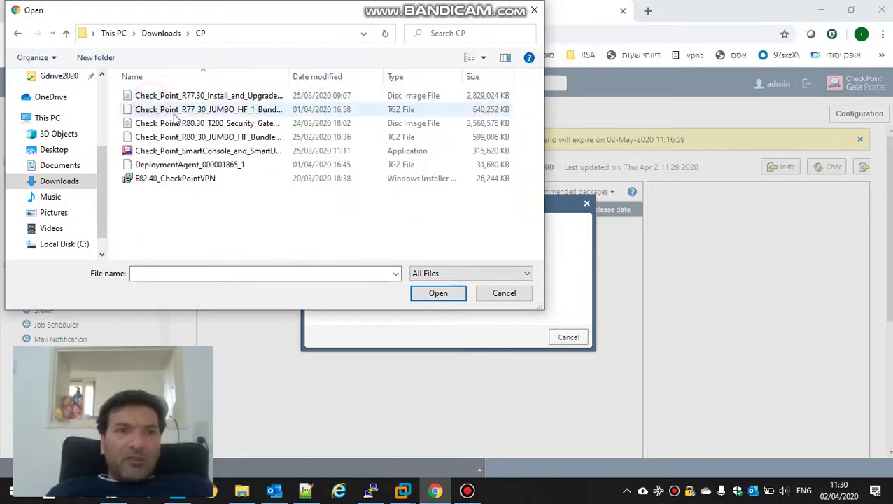
pyautogui.doubleClick(185, 166)
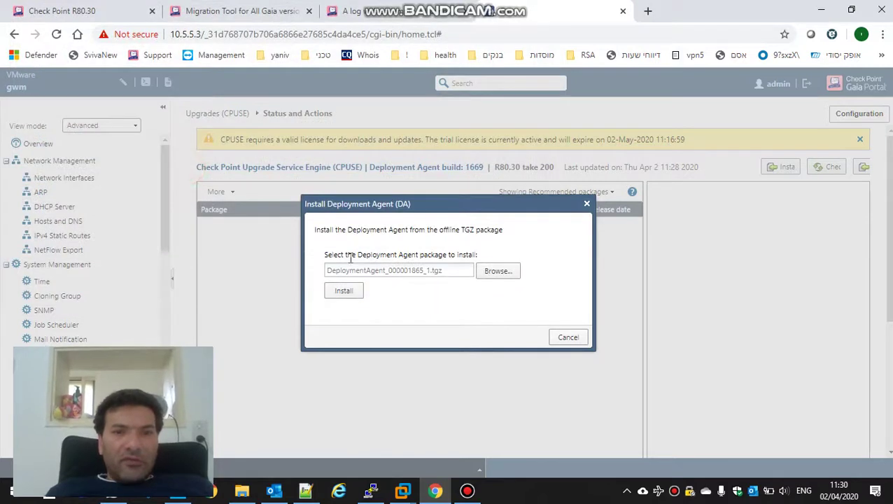
pyautogui.click(347, 292)
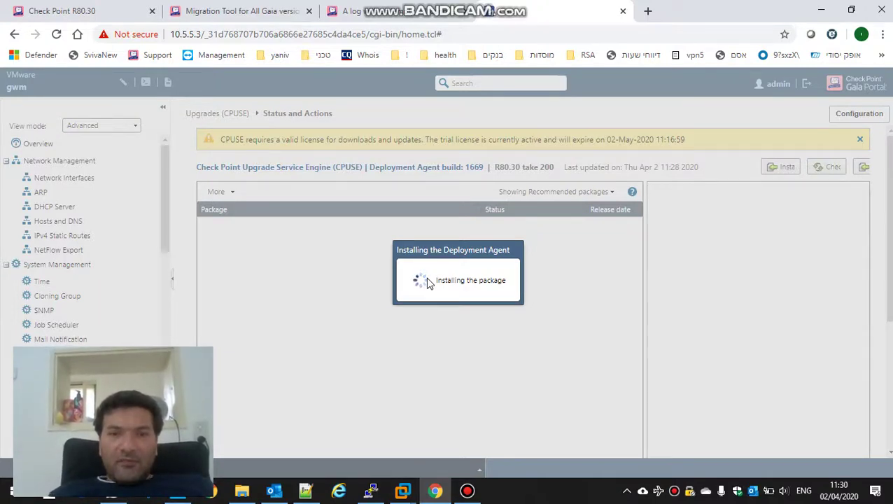
pyautogui.click(467, 491)
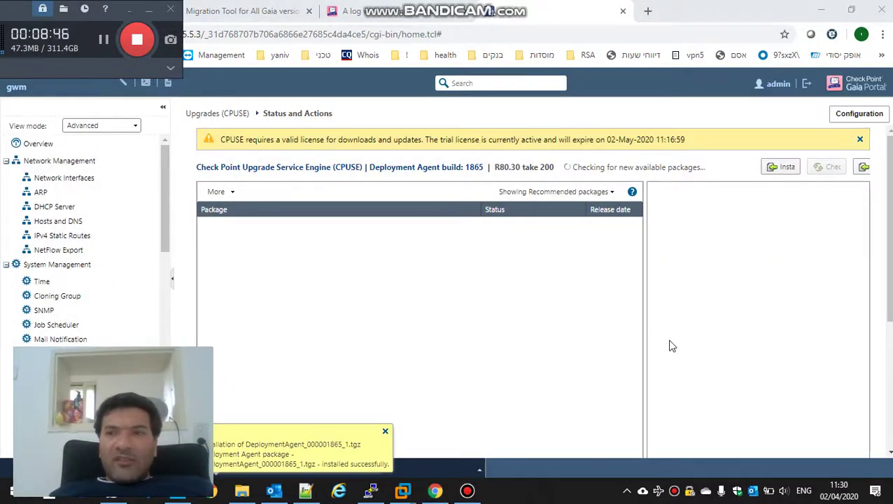
# Step: Import the Check_Point_R80_30_JUMBO_HF_Bundle_T140_sk153152 Security Gateway package from the CP downloads folder into CPUSE
pyautogui.click(864, 167)
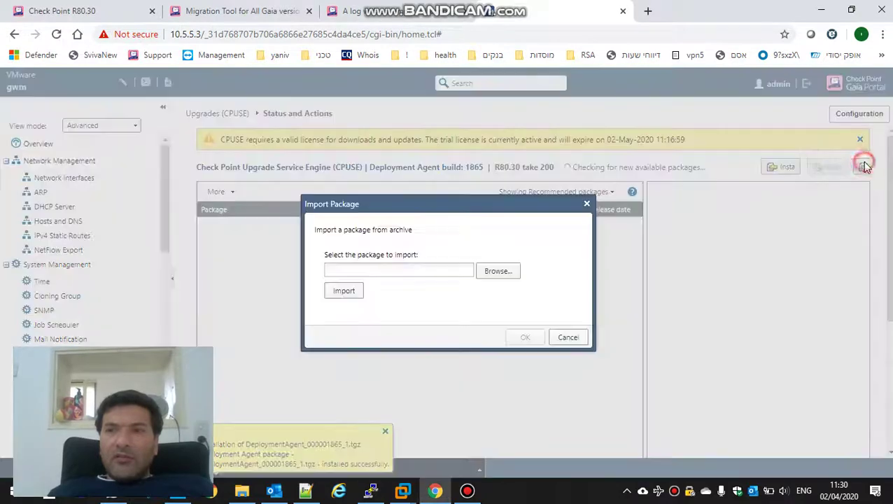
pyautogui.click(503, 277)
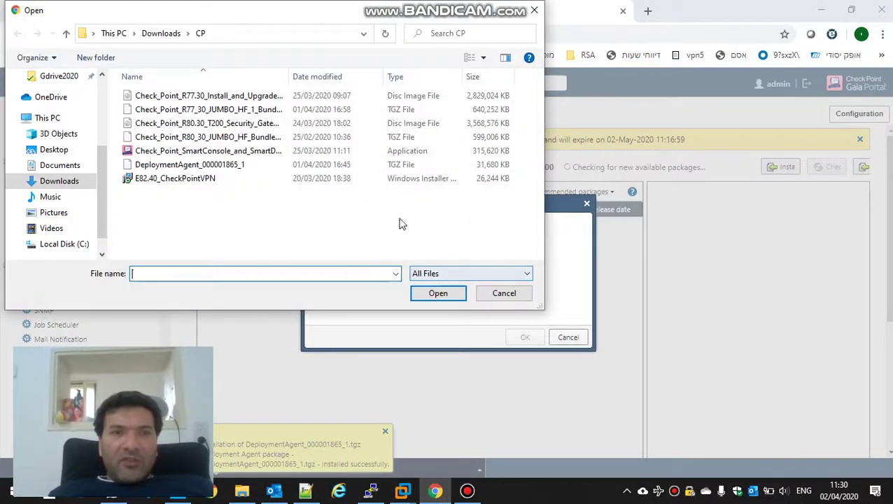
pyautogui.doubleClick(258, 137)
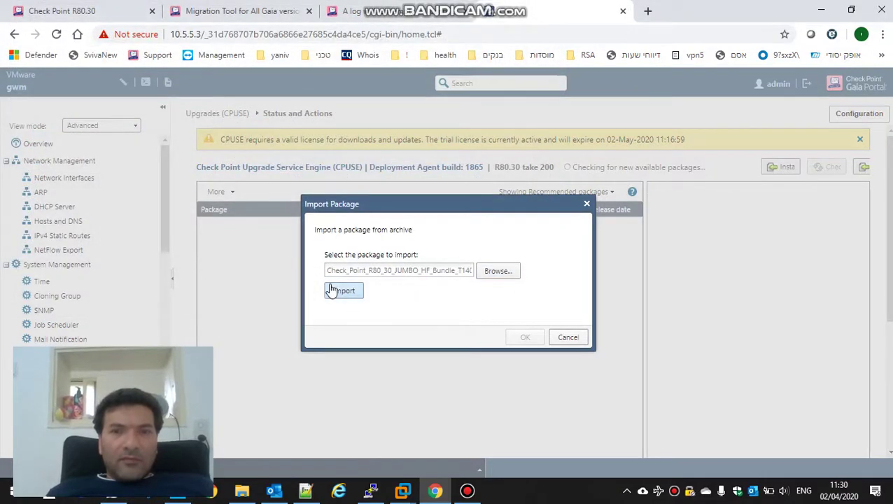
pyautogui.click(336, 291)
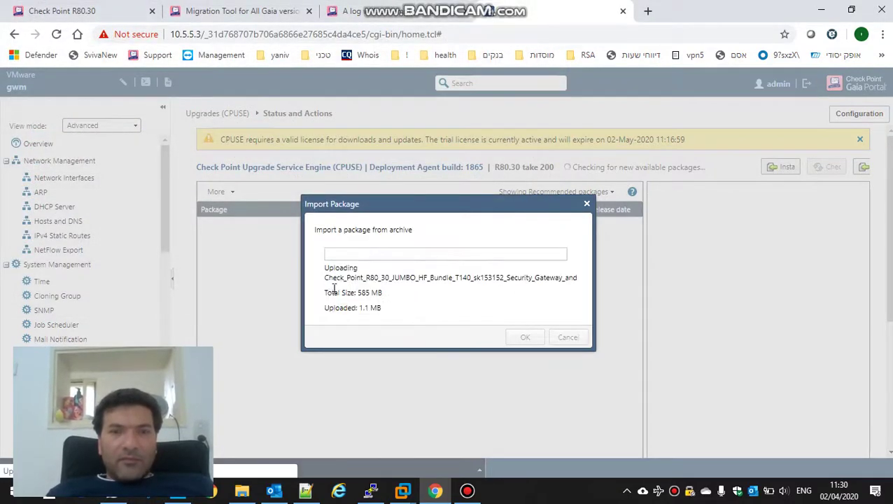
pyautogui.click(467, 491)
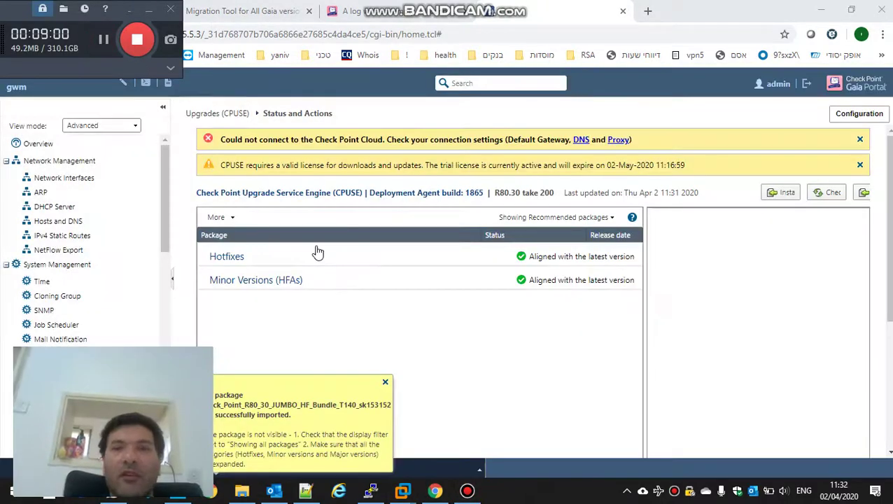
# Step: Set the CPUSE list to show all packages and run the Verifier on the imported R80.30 Jumbo Hotfix T140 package
pyautogui.click(591, 218)
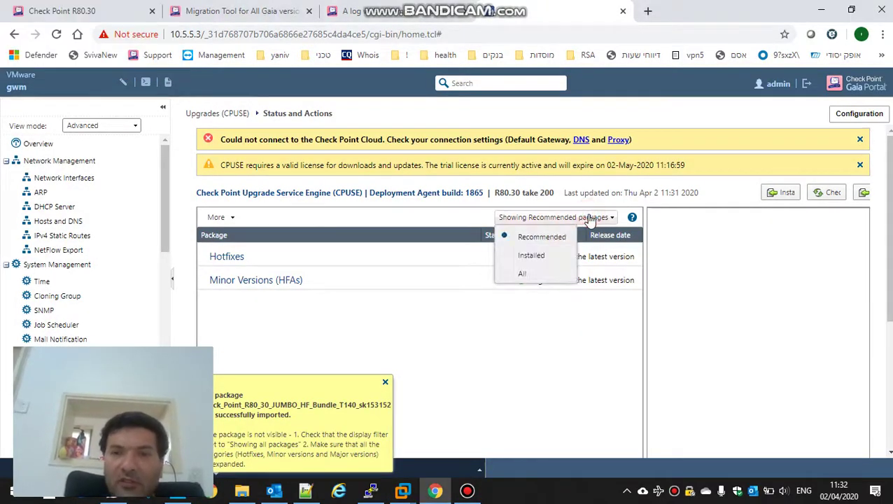
pyautogui.click(538, 275)
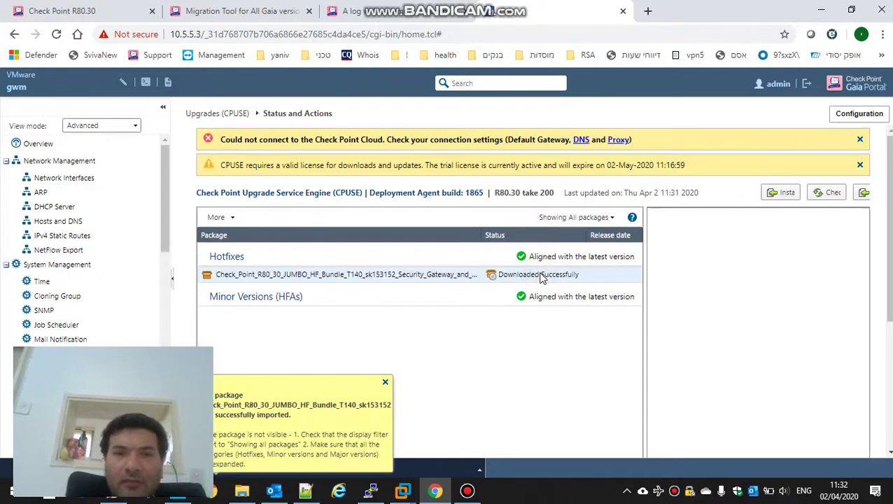
pyautogui.click(539, 276)
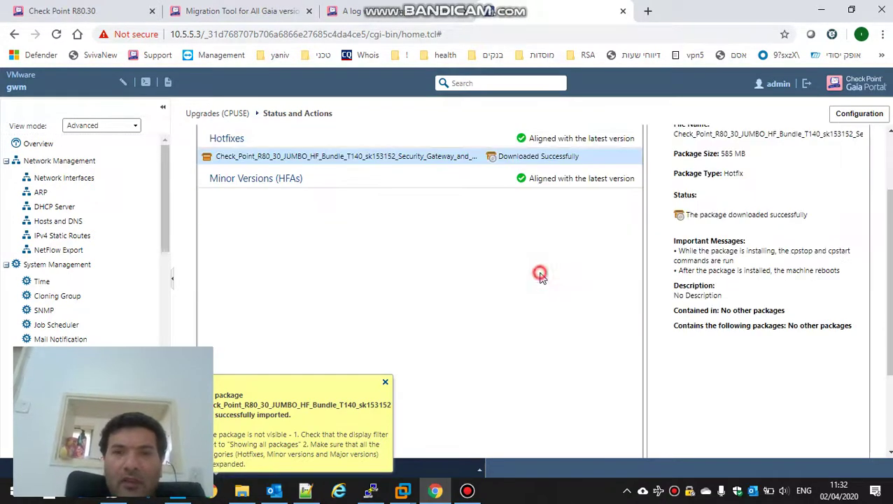
pyautogui.rightClick(520, 162)
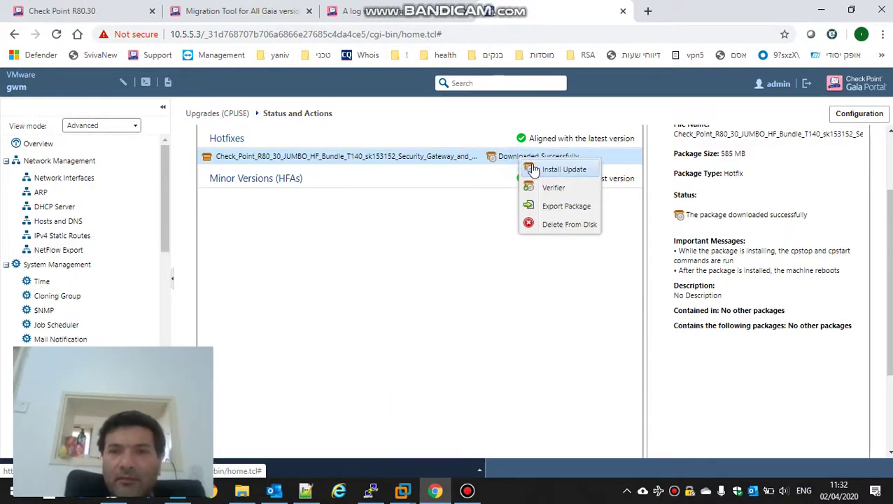
pyautogui.click(533, 187)
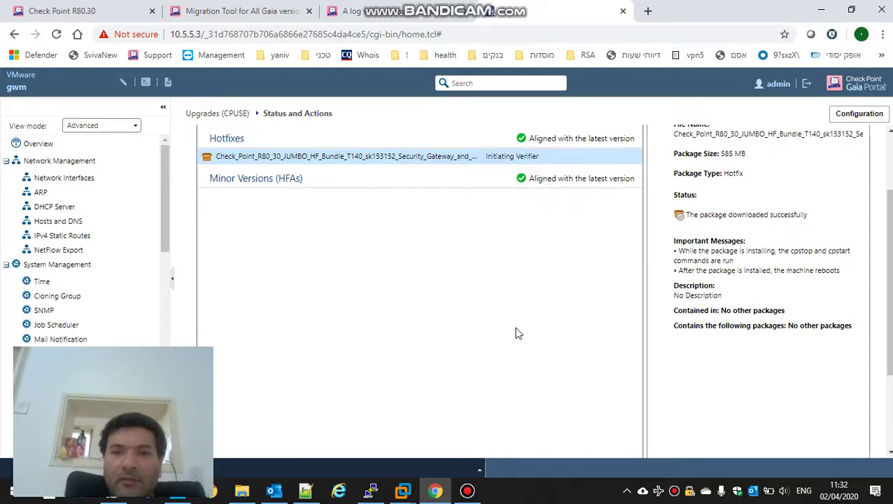
pyautogui.click(467, 491)
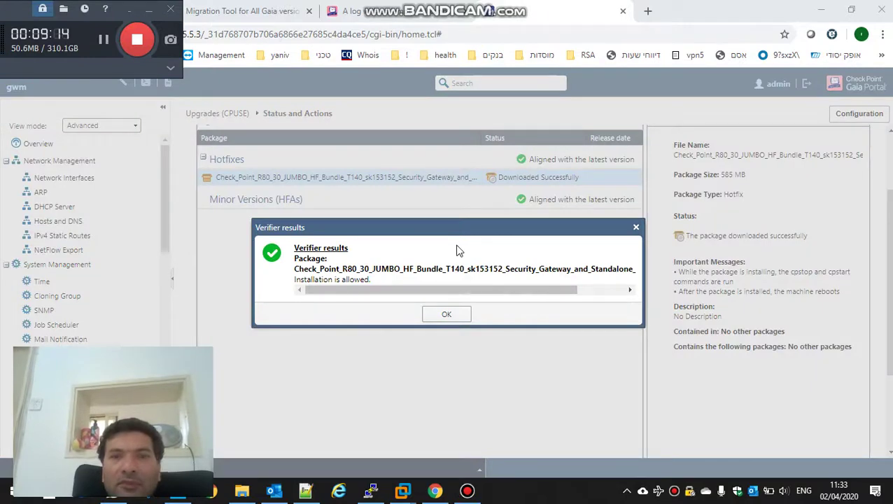
pyautogui.click(447, 316)
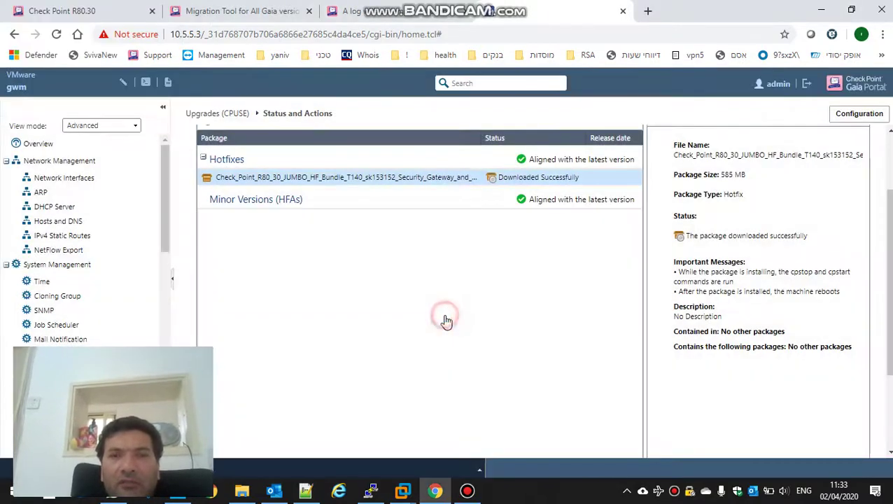
# Step: Install the R80.30 Jumbo Hotfix T140 package with automatic reboot after installation enabled
pyautogui.scroll(-1, 526, 184)
pyautogui.rightClick(528, 186)
pyautogui.rightClick(517, 159)
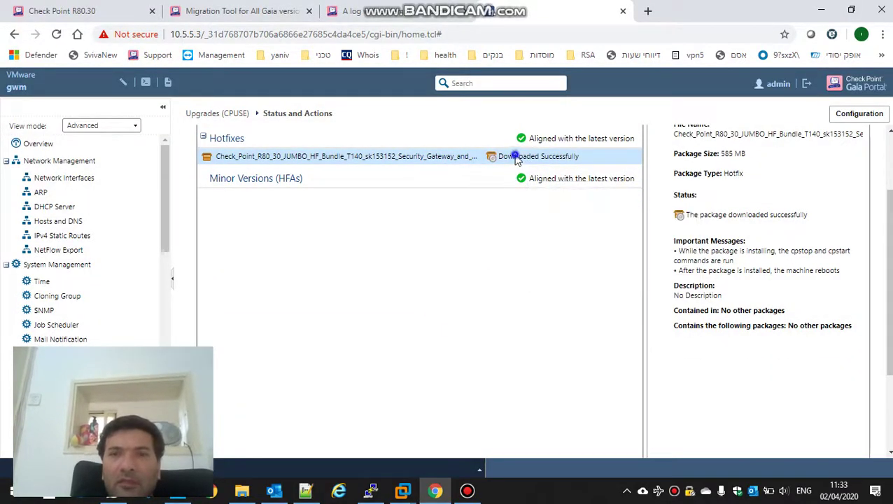
pyautogui.rightClick(517, 158)
pyautogui.click(558, 167)
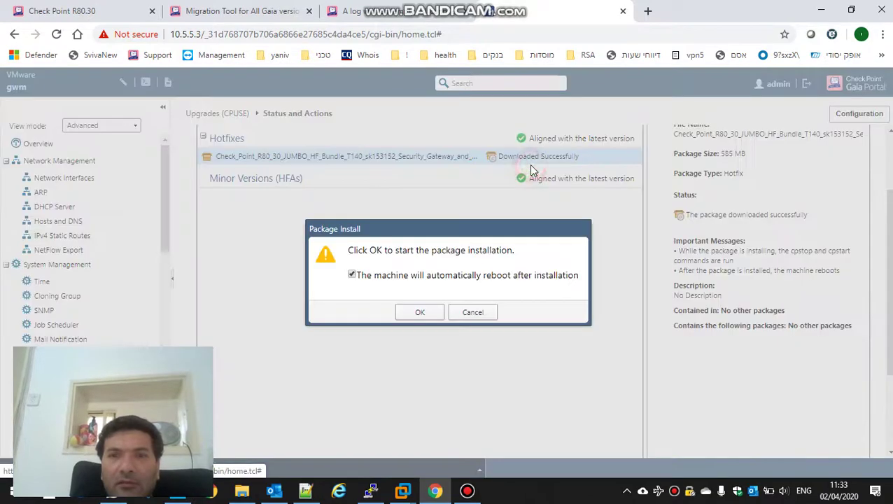
pyautogui.click(421, 313)
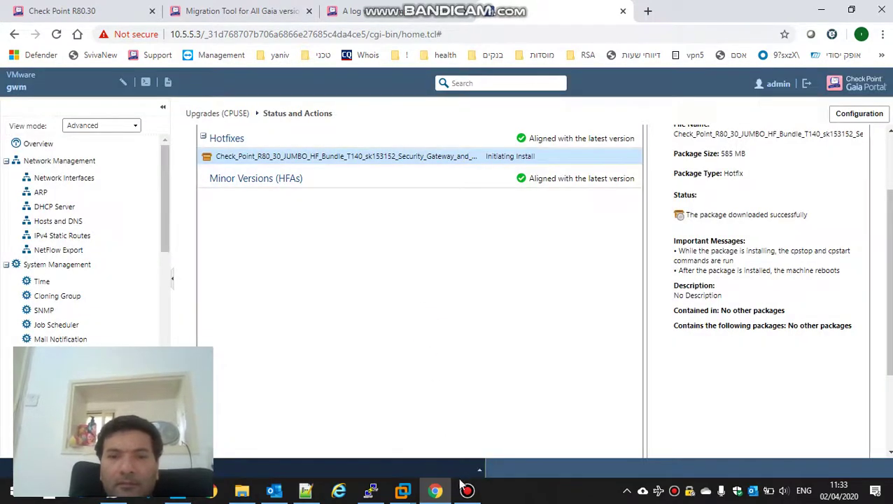
pyautogui.click(467, 492)
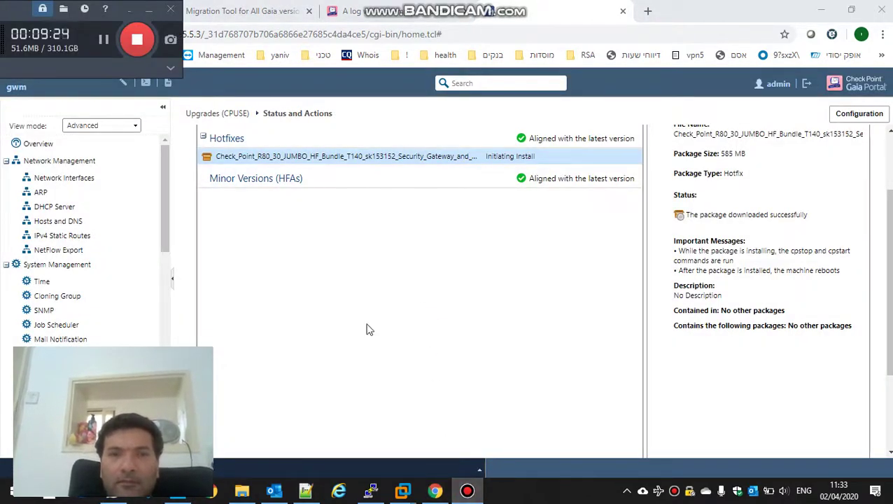
pyautogui.click(104, 40)
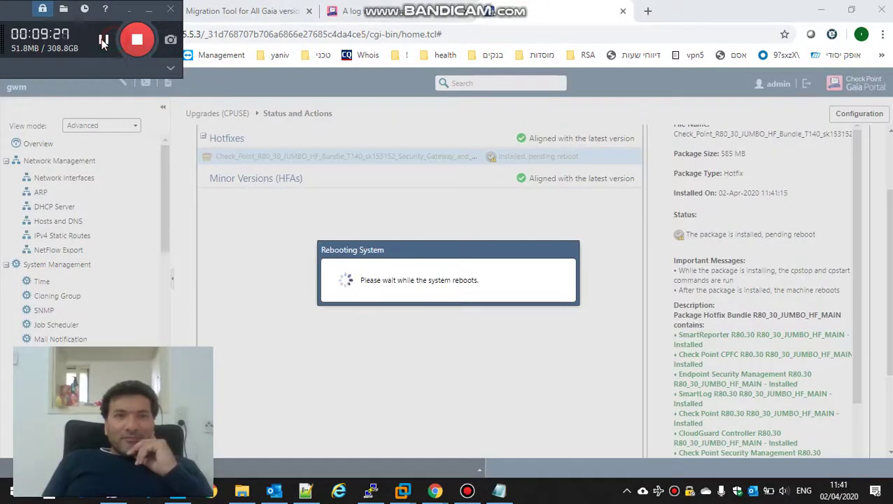